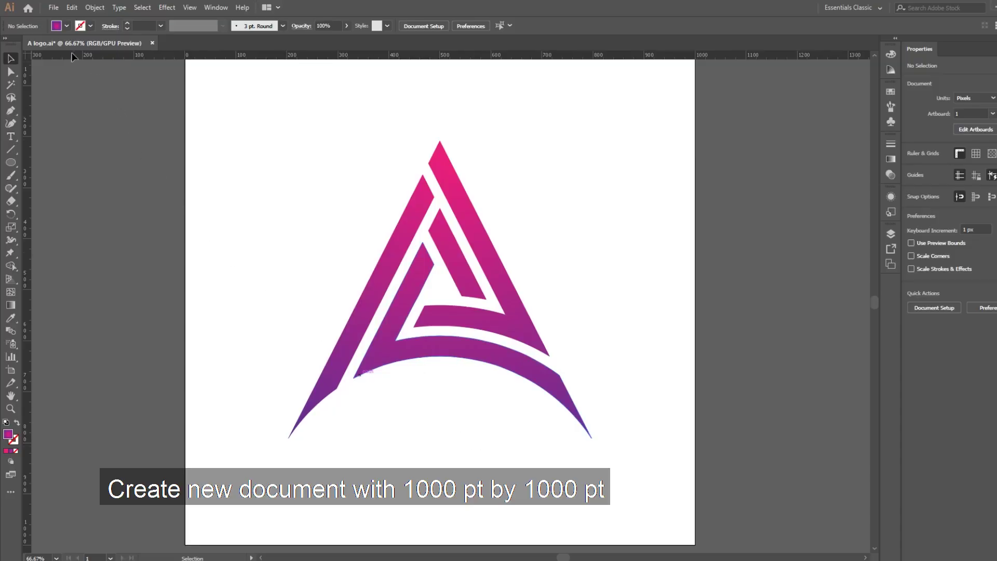
Create a new document with a 1000 px width and 1000 px height.
left_click(53, 7)
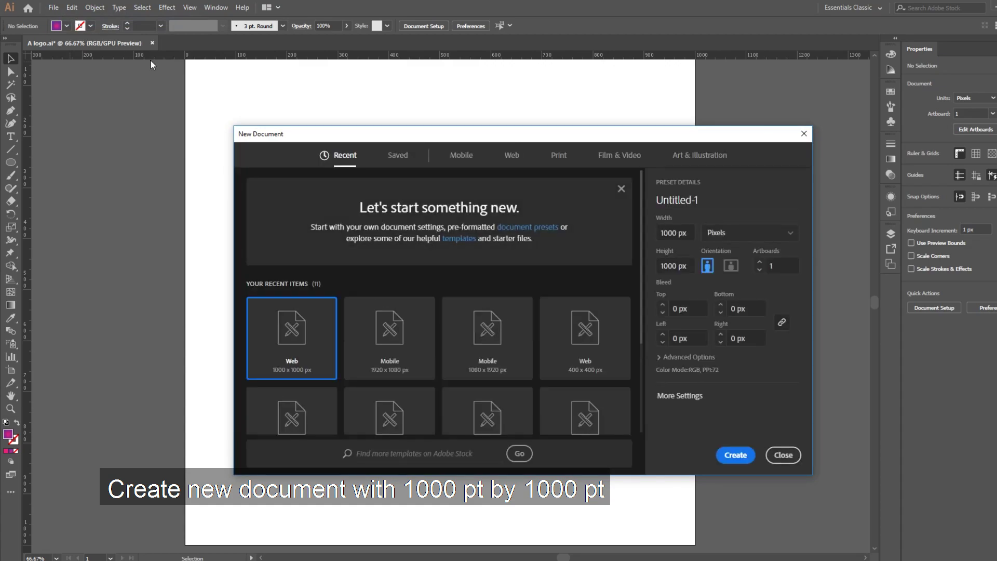
left_click(662, 255)
left_click(686, 236)
left_click(691, 264)
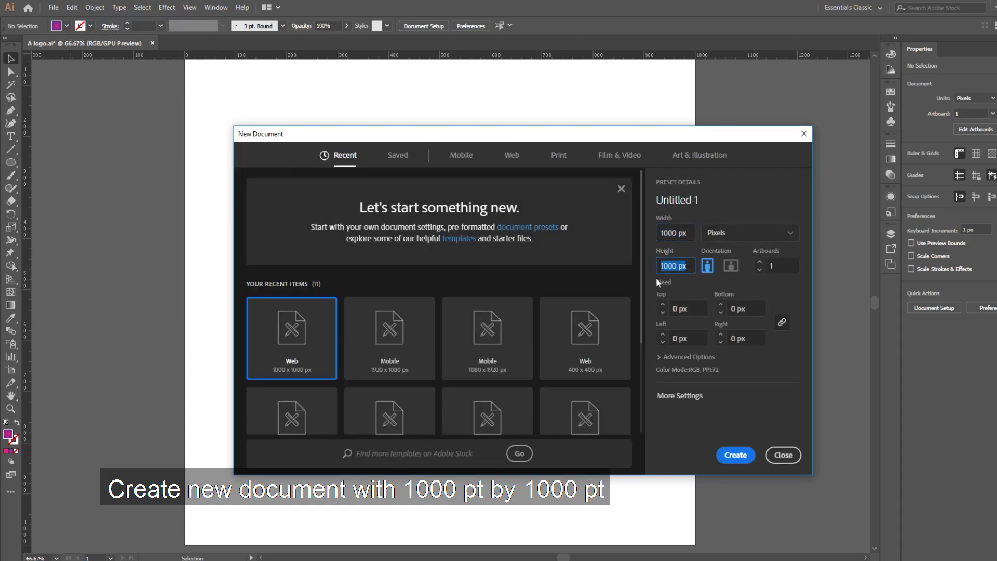
left_click(735, 457)
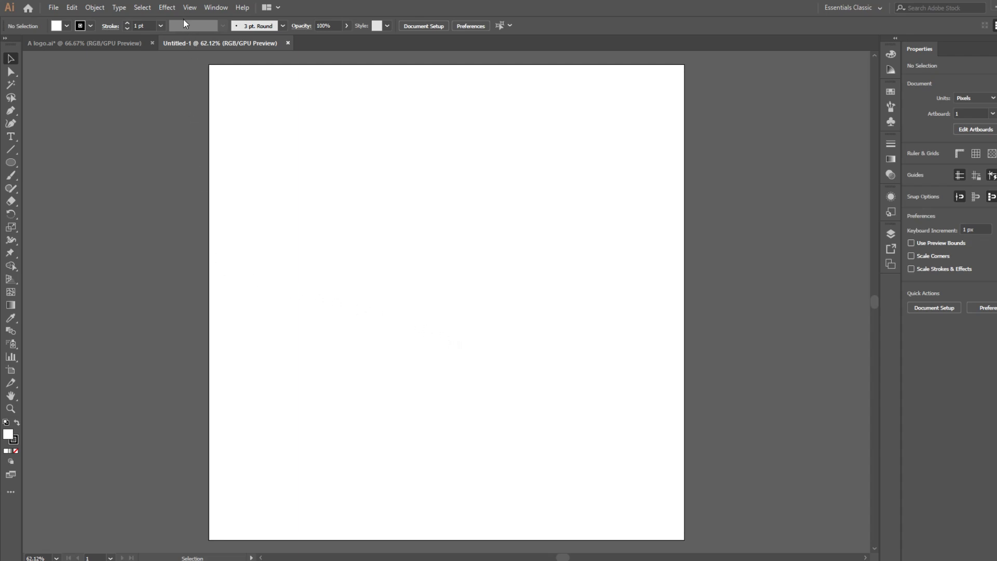
Turn on Show Rulers and Snap to Pixel from the View menu.
left_click(208, 10)
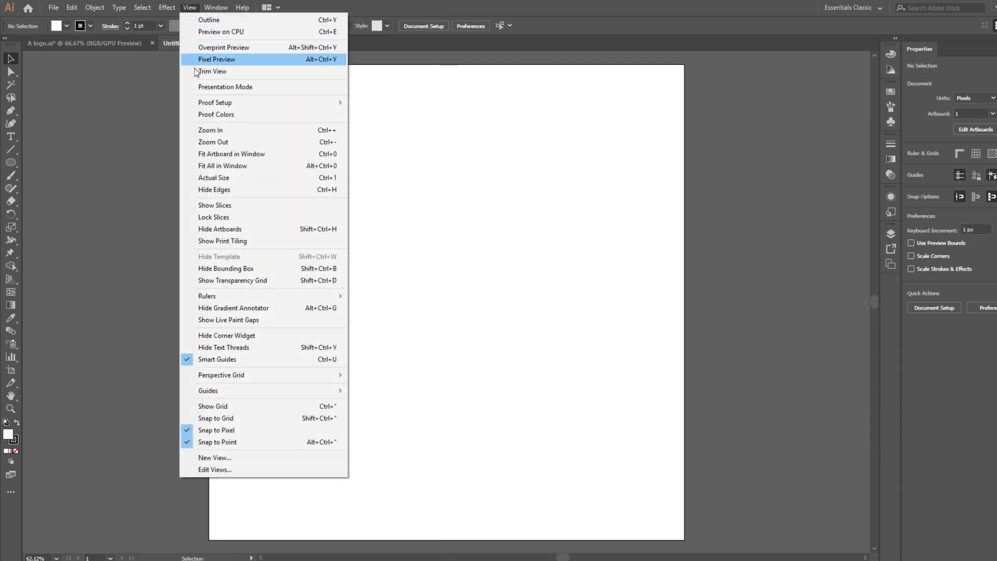
mouse_move(234, 296)
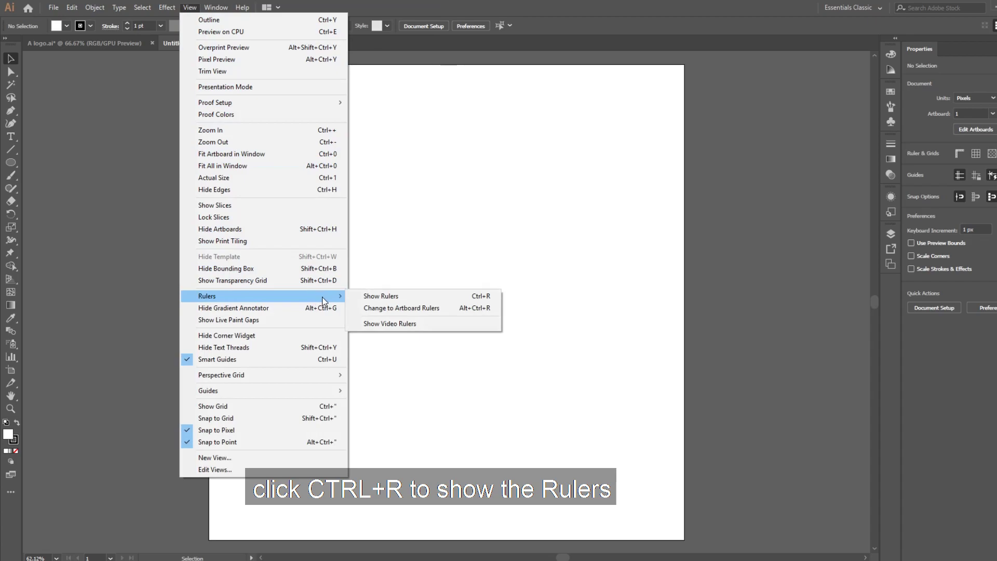
left_click(368, 298)
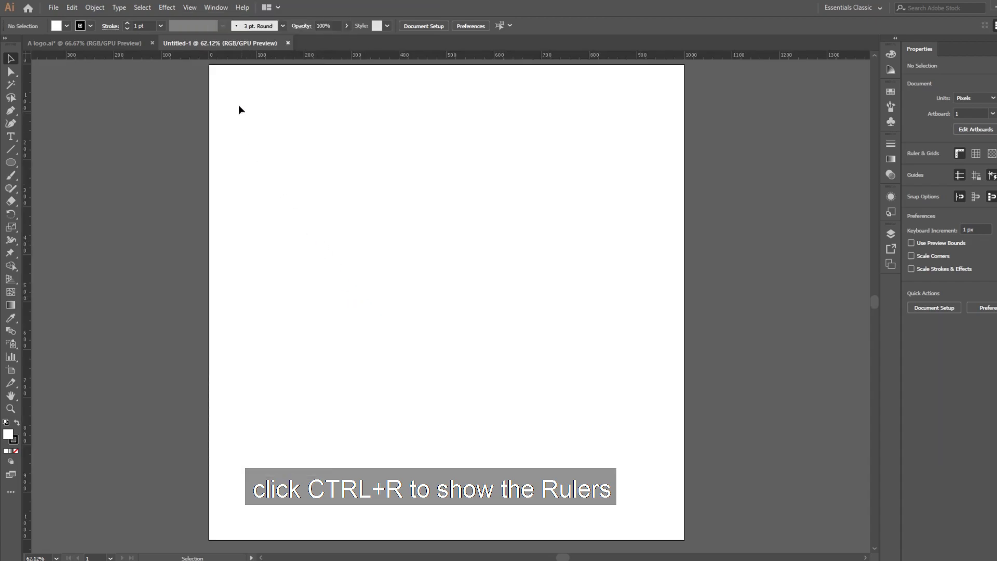
left_click(197, 8)
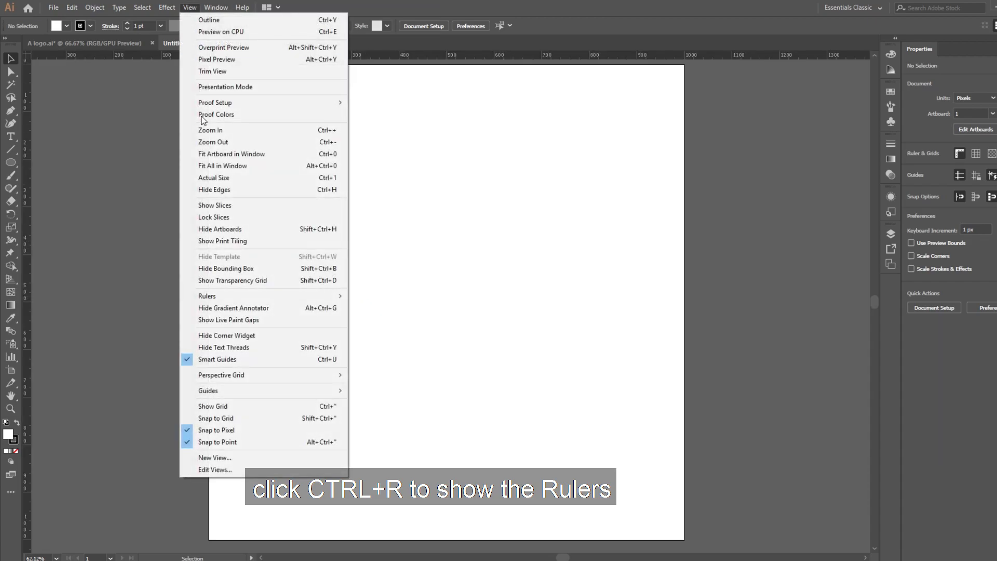
left_click(230, 431)
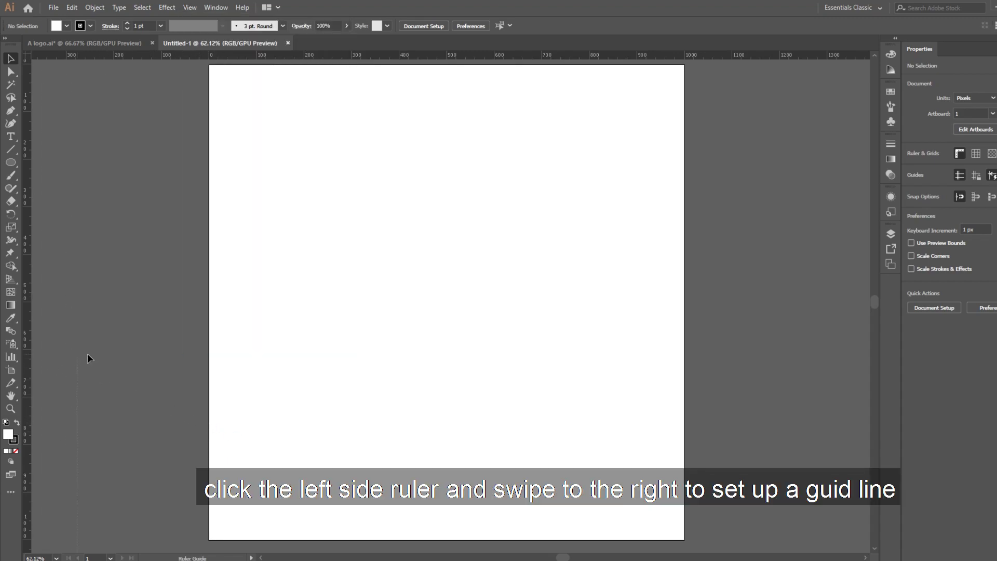
Drag a vertical guide near the artboard's right side and paste a copy in place.
left_click_drag(87, 358, 615, 329)
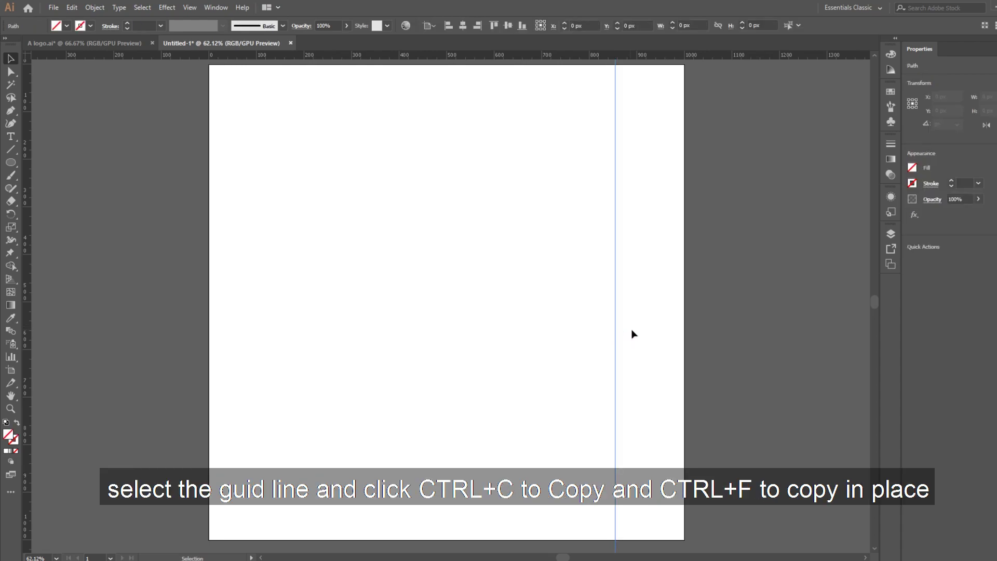
key("ctrl+c")
key("ctrl+f")
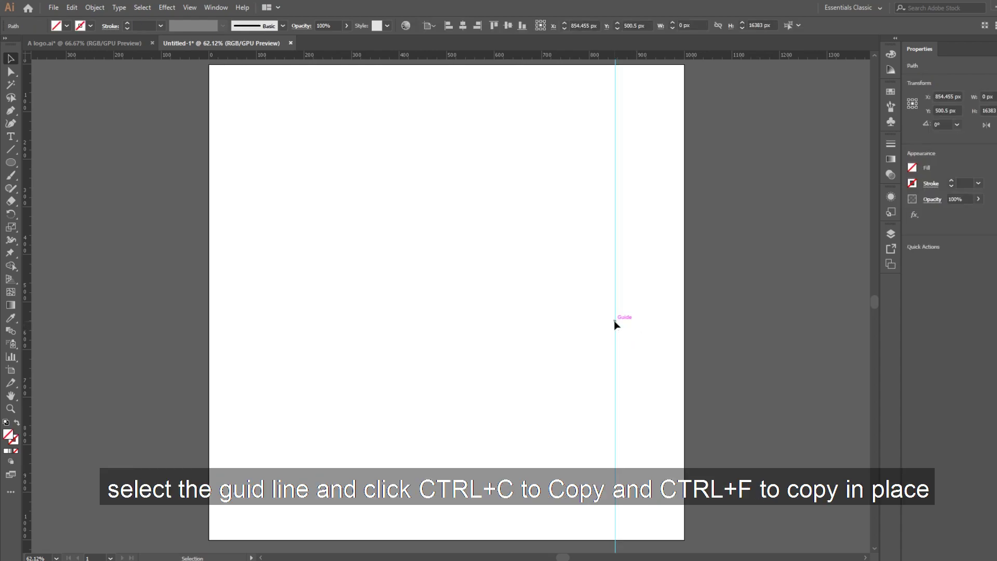
key("ctrl+c")
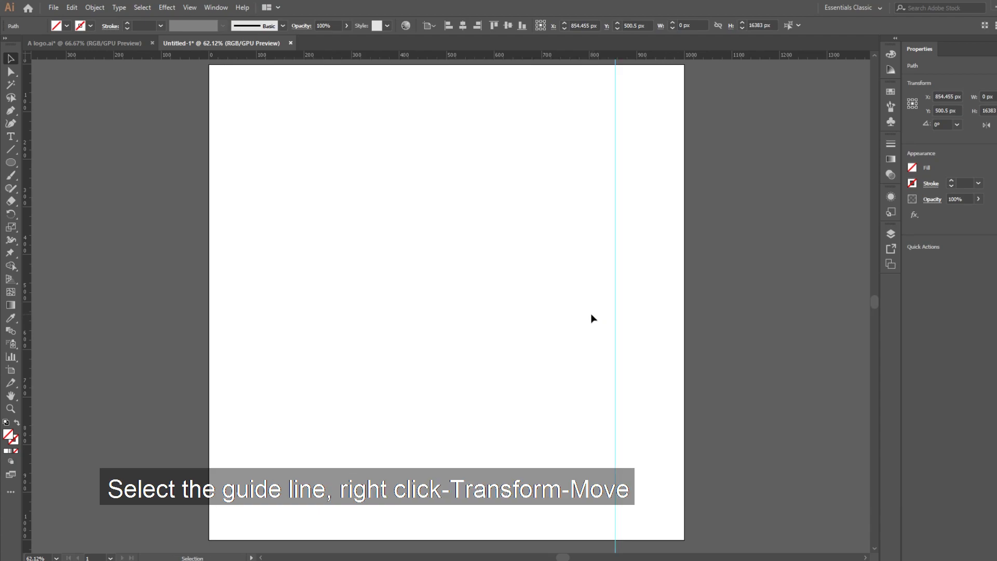
Move the pasted guide copy 40 px to the left.
right_click(613, 307)
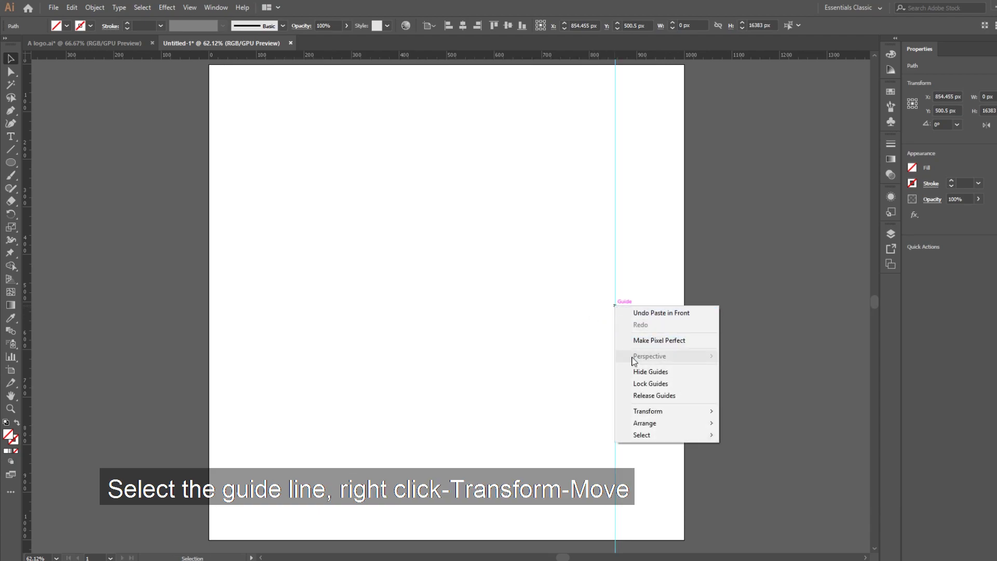
mouse_move(666, 412)
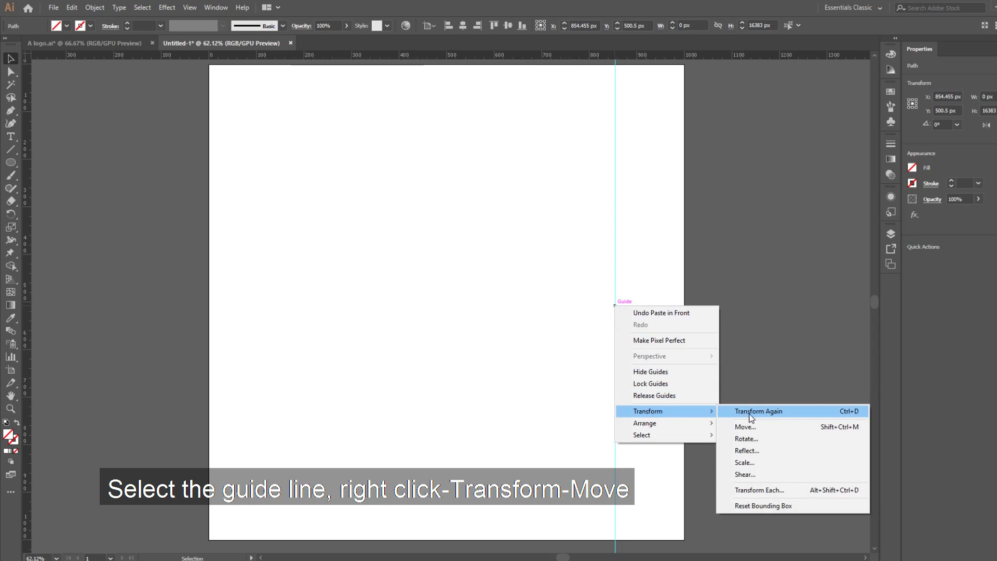
left_click(750, 428)
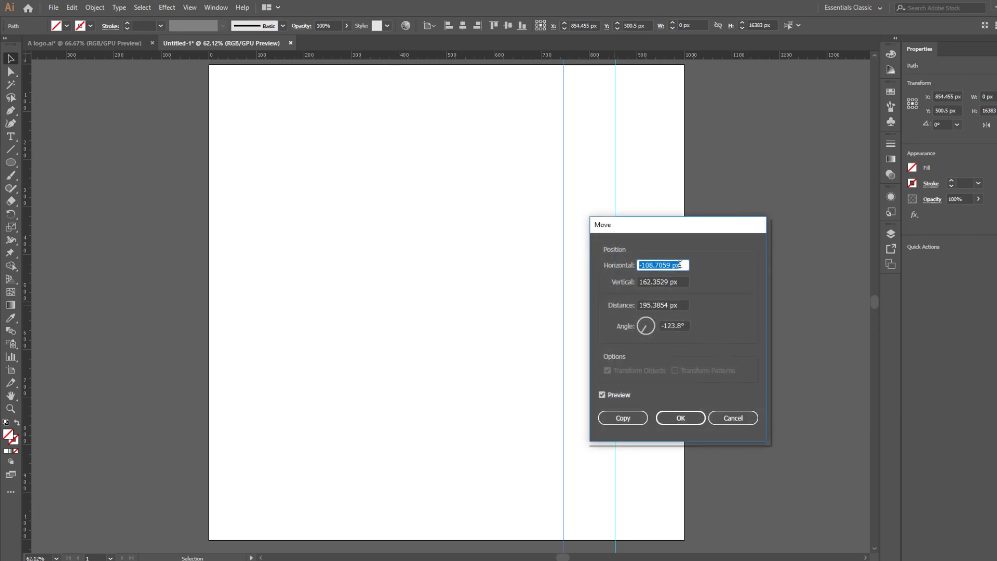
type("-40")
left_click(682, 418)
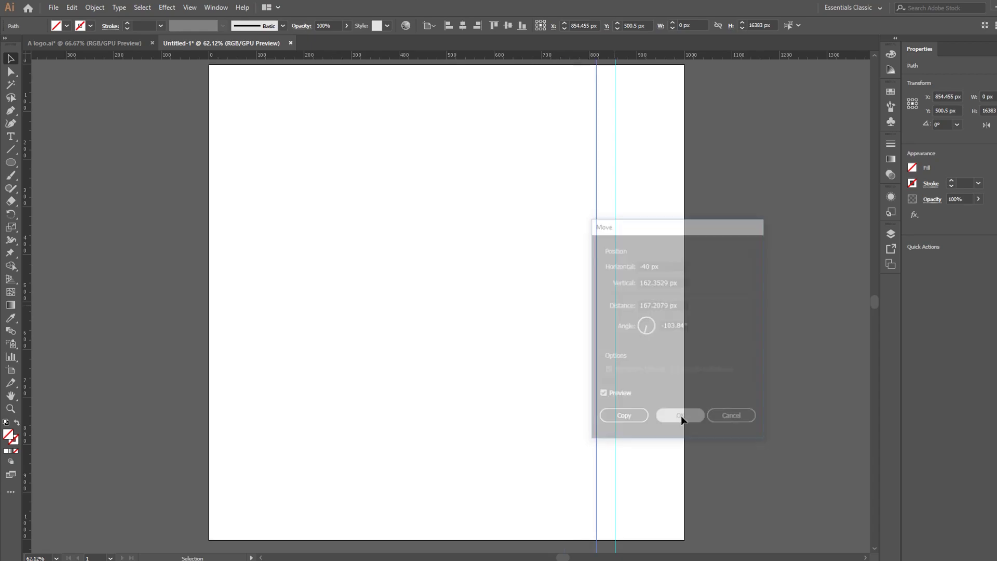
key("ctrl+c")
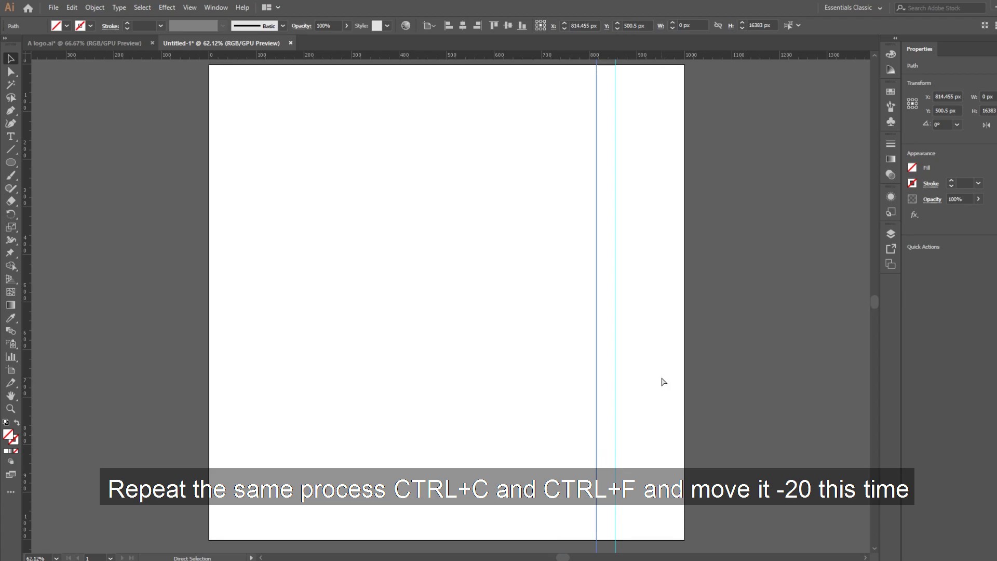
Paste another guide copy and move it 20 px left.
key("ctrl+f")
right_click(597, 313)
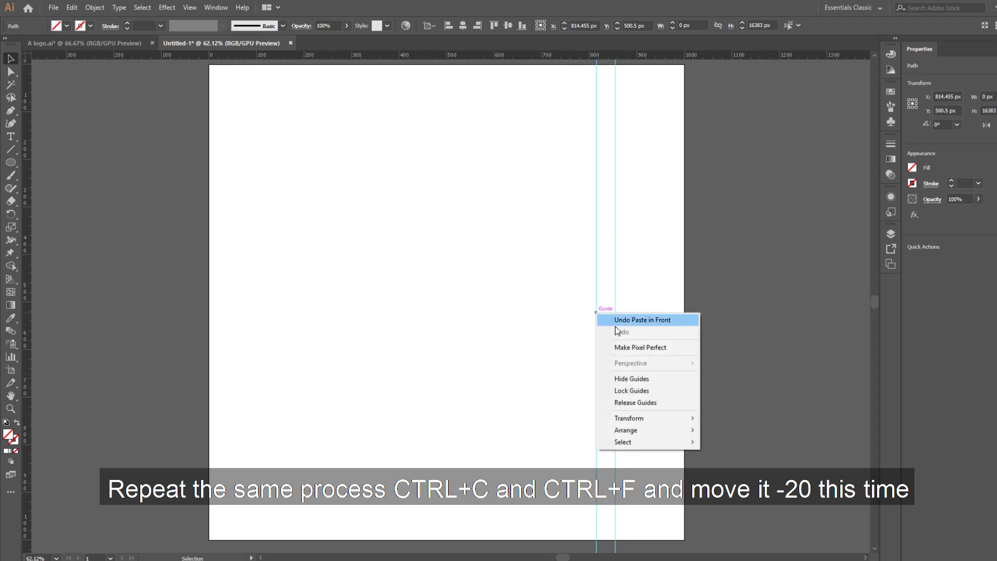
mouse_move(629, 419)
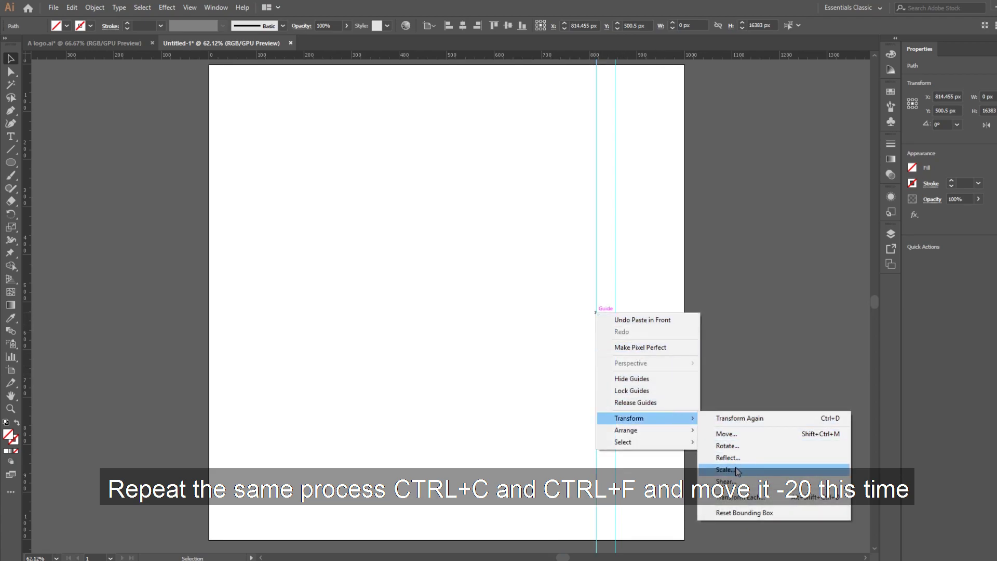
left_click(739, 434)
type("-20")
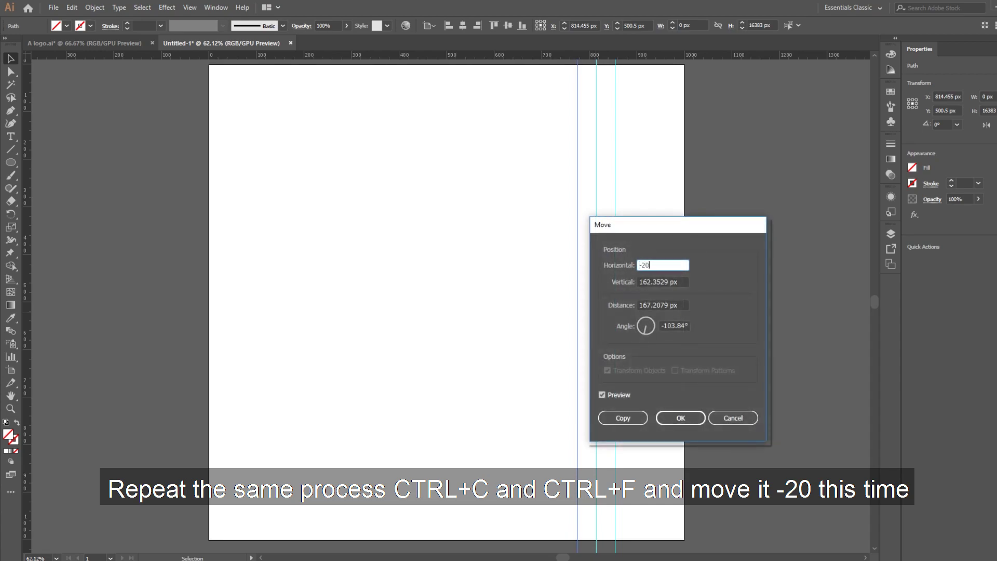
key("Return")
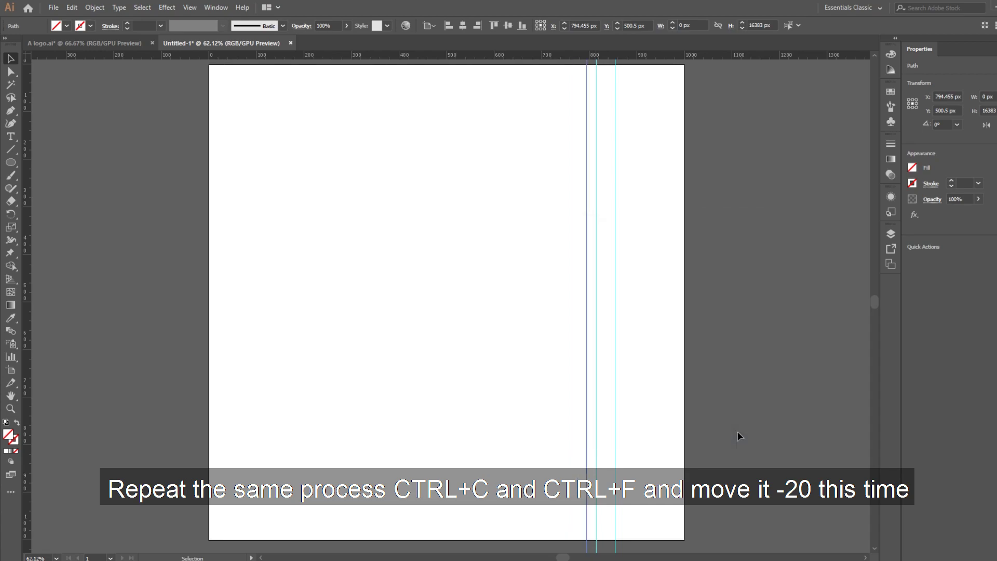
left_click(580, 290)
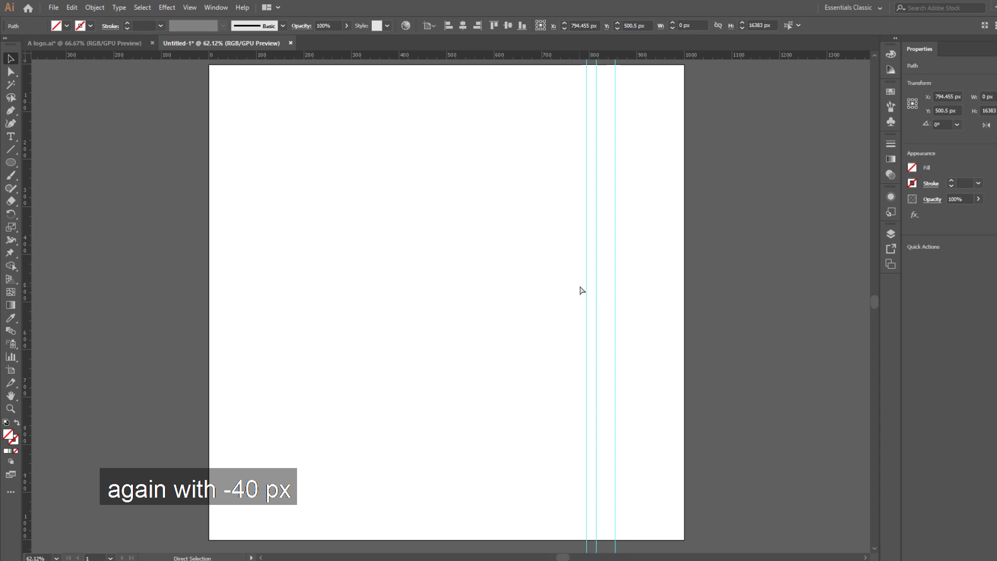
Move the leftmost guide copy 40 px further left.
right_click(585, 286)
mouse_move(624, 392)
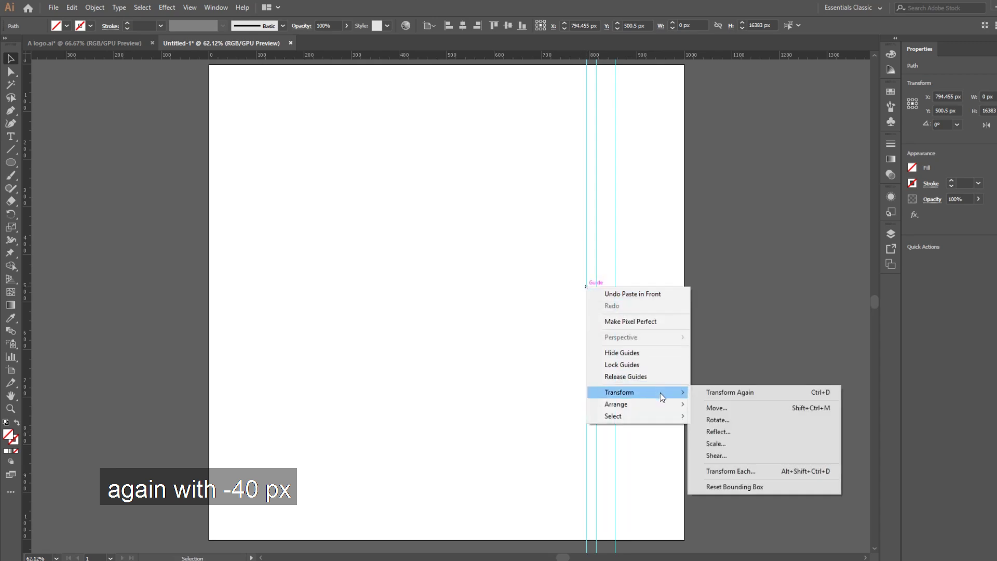
left_click(726, 409)
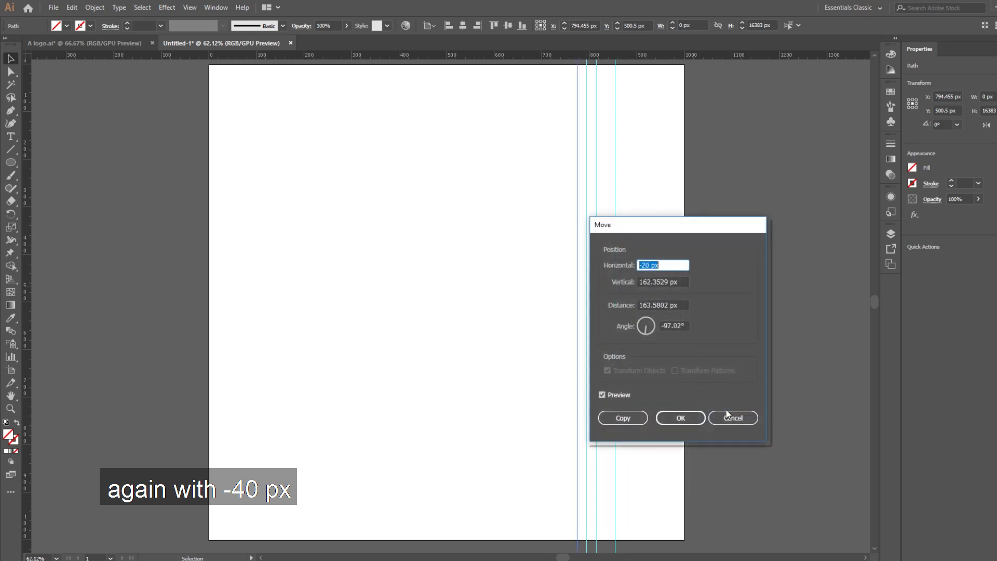
type("-40")
left_click(683, 418)
left_click(665, 376)
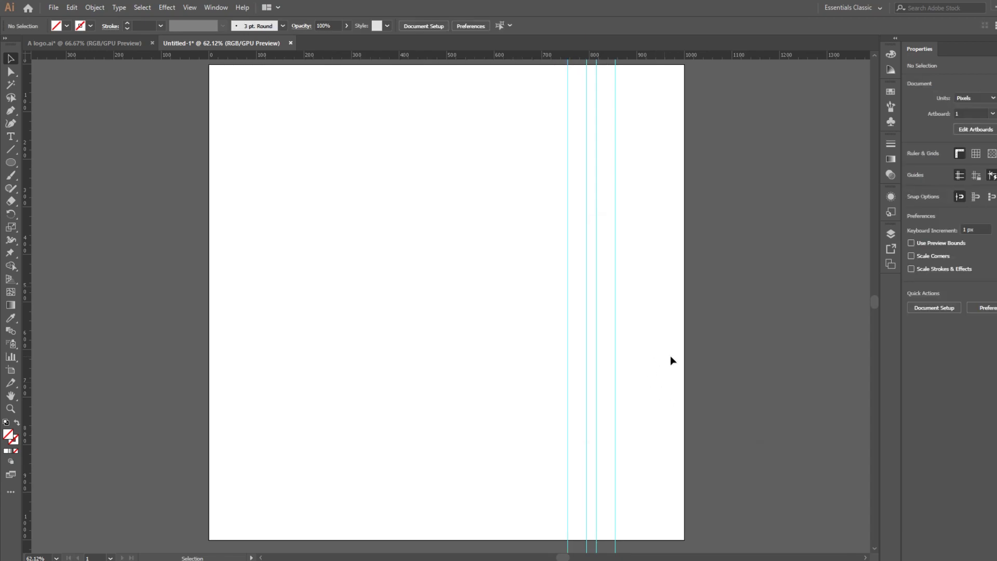
Shift the last guide copy 20 px left and deselect it.
left_click(568, 321)
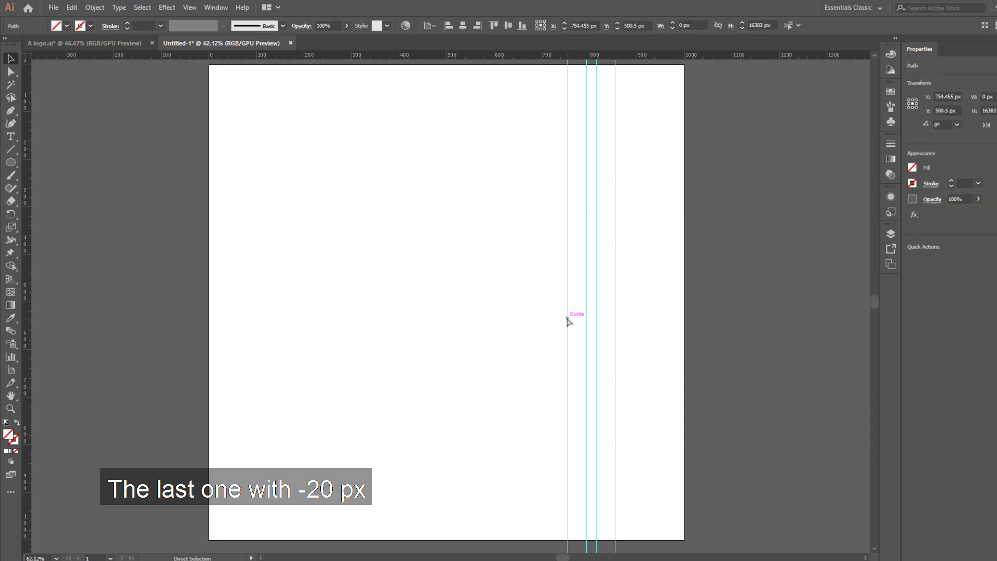
right_click(567, 321)
mouse_move(615, 424)
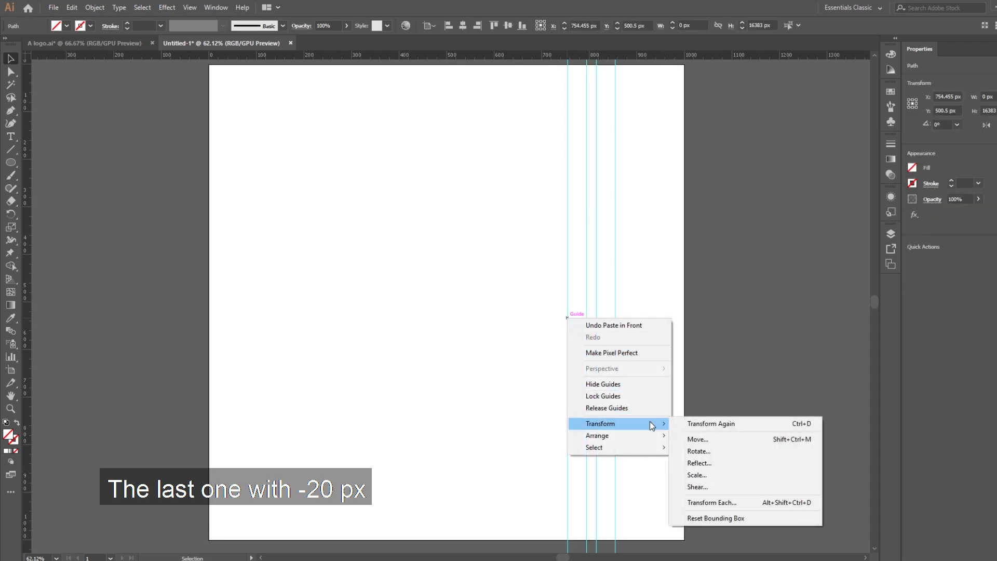
left_click(713, 441)
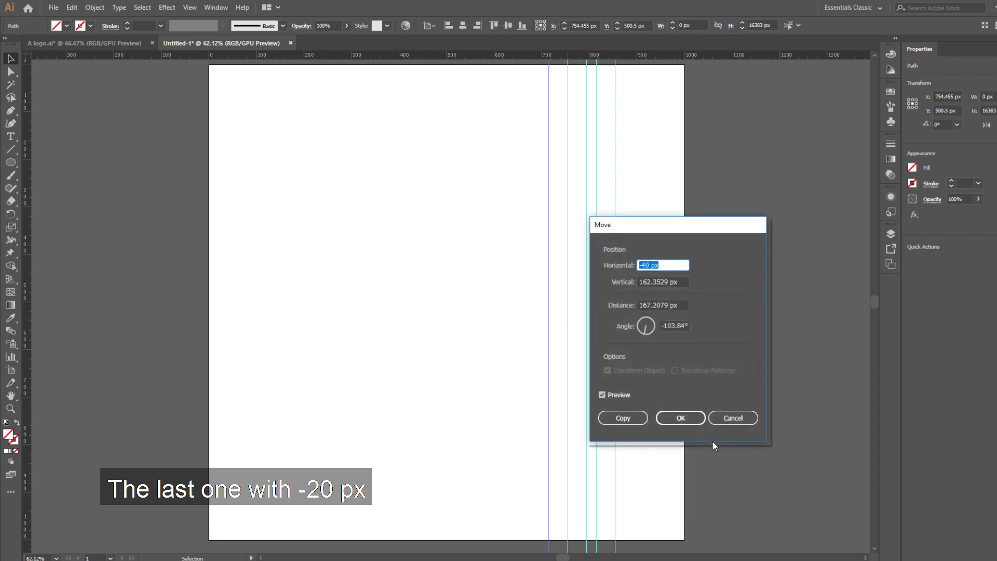
type("-")
type("20")
left_click(673, 417)
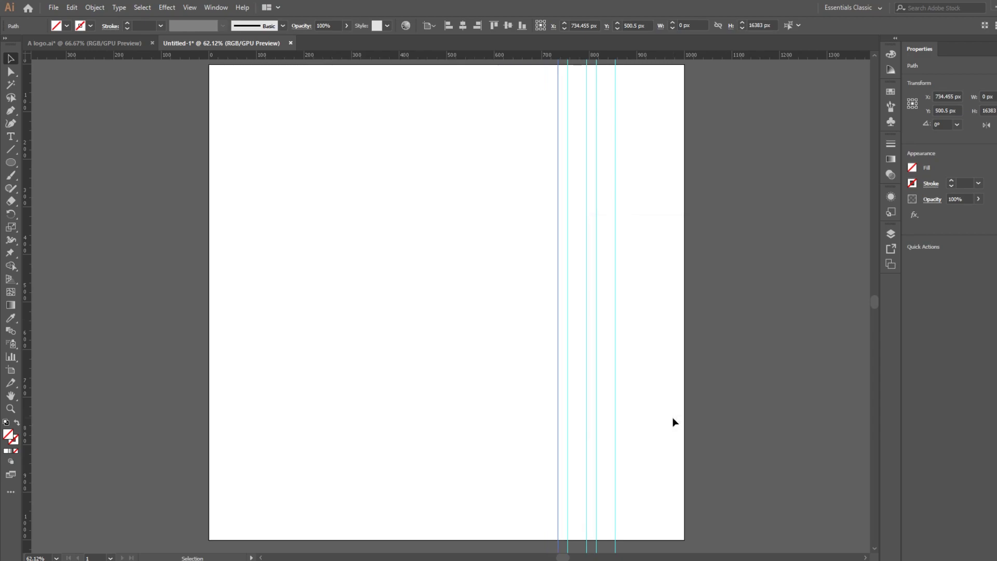
left_click(674, 416)
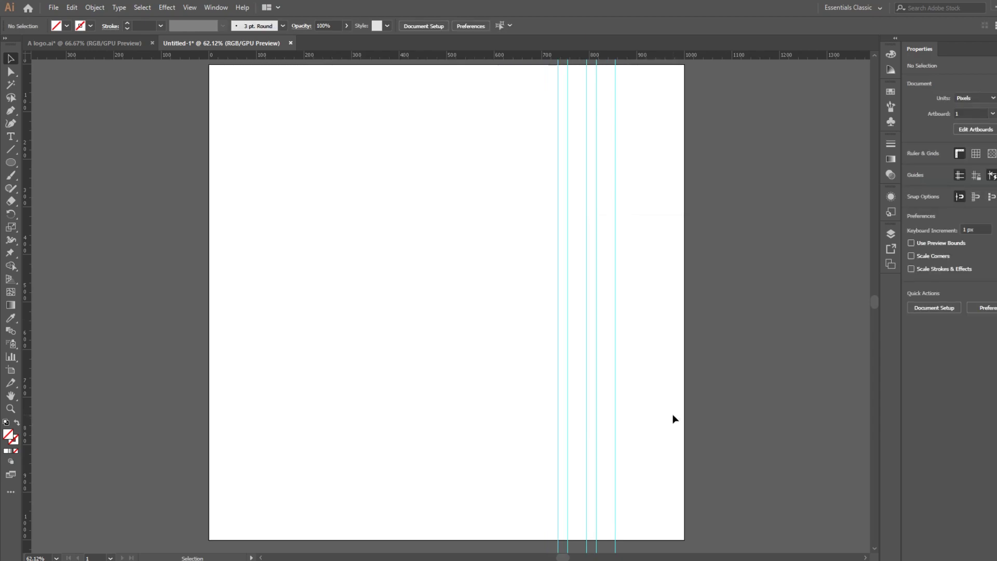
Select the five vertical guides and Alt-drag a copy about 209 px left.
left_click_drag(663, 255, 502, 278)
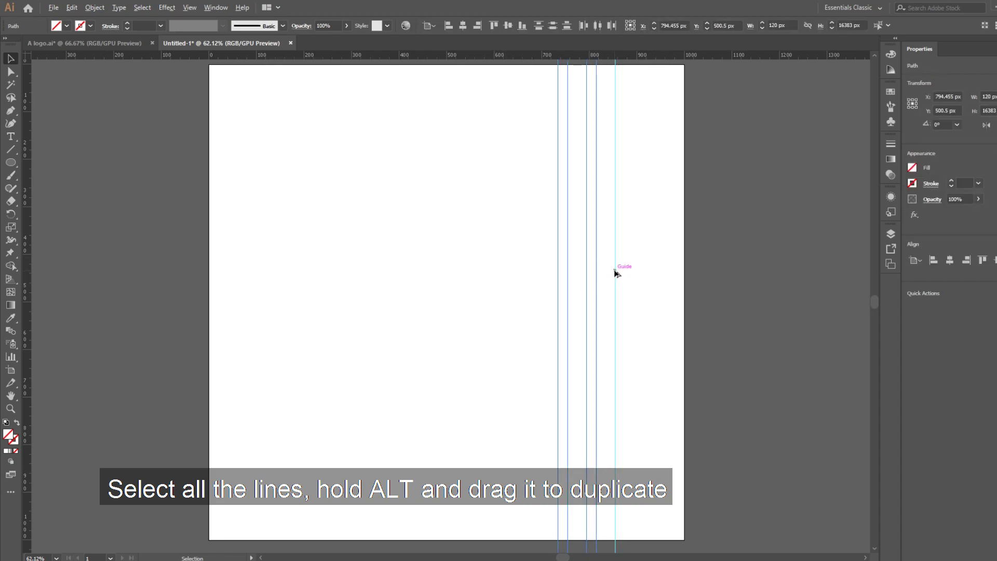
left_click_drag(614, 270, 517, 272, "alt")
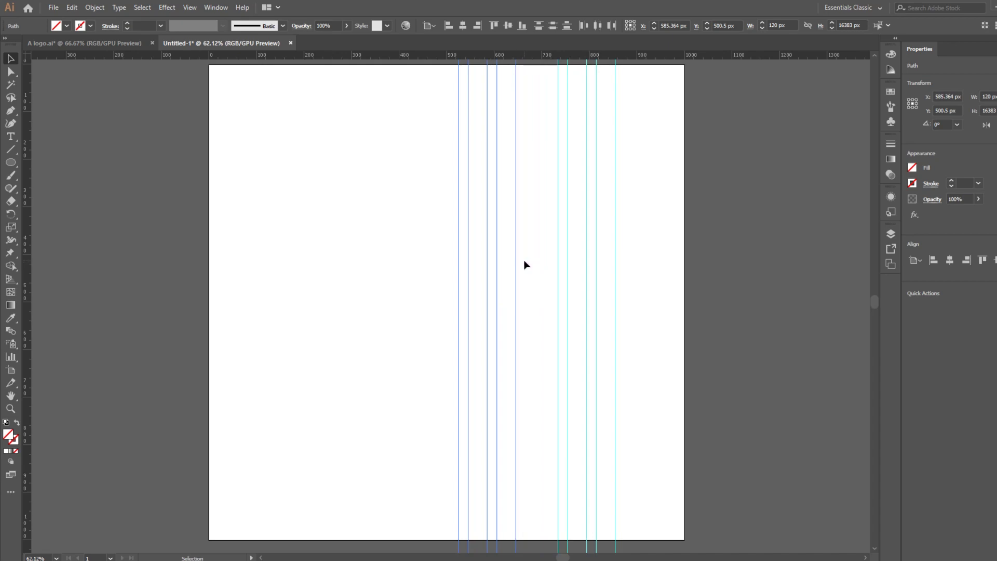
Rotate the copied guides 90° and reflect them across the horizontal axis.
right_click(515, 264)
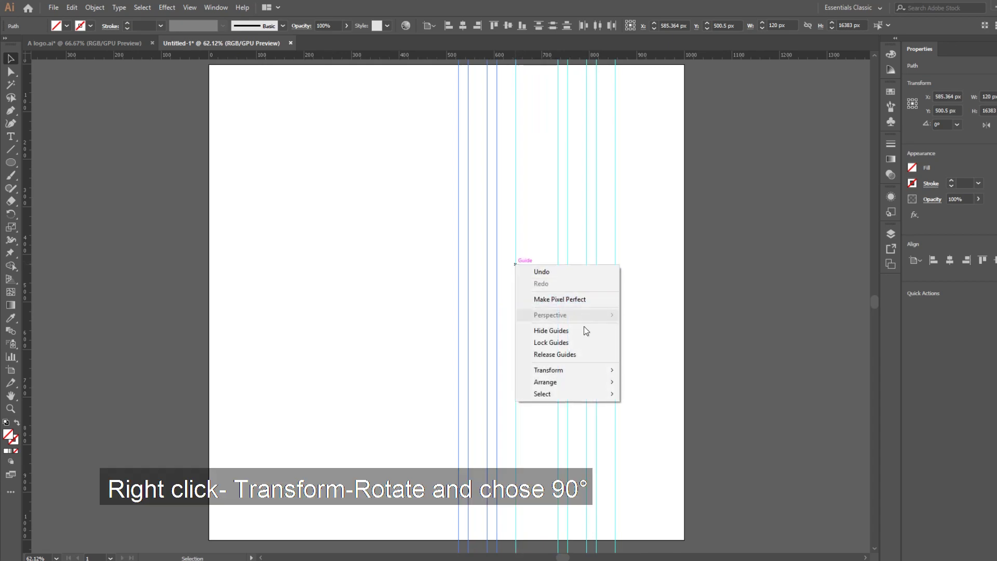
mouse_move(564, 370)
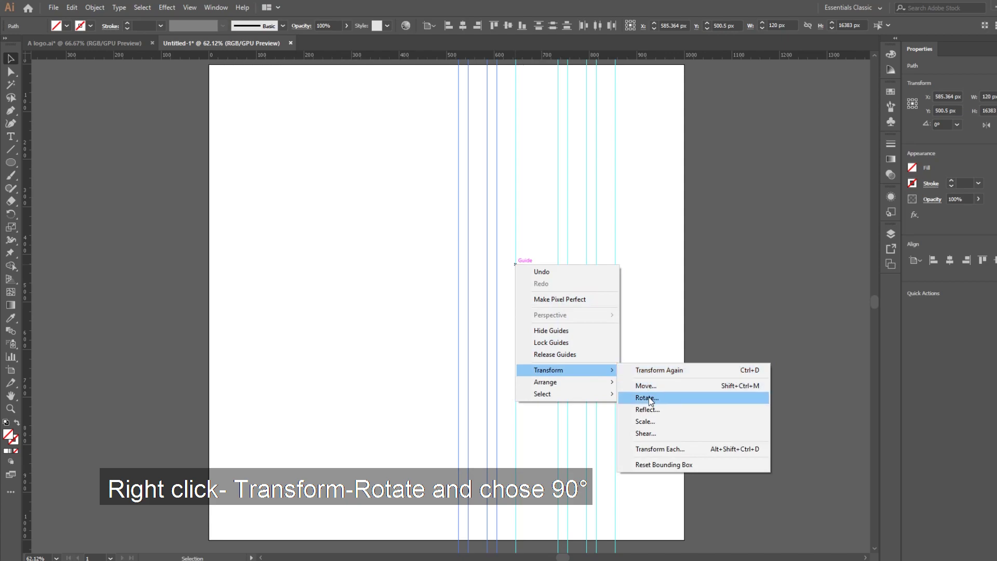
left_click(649, 396)
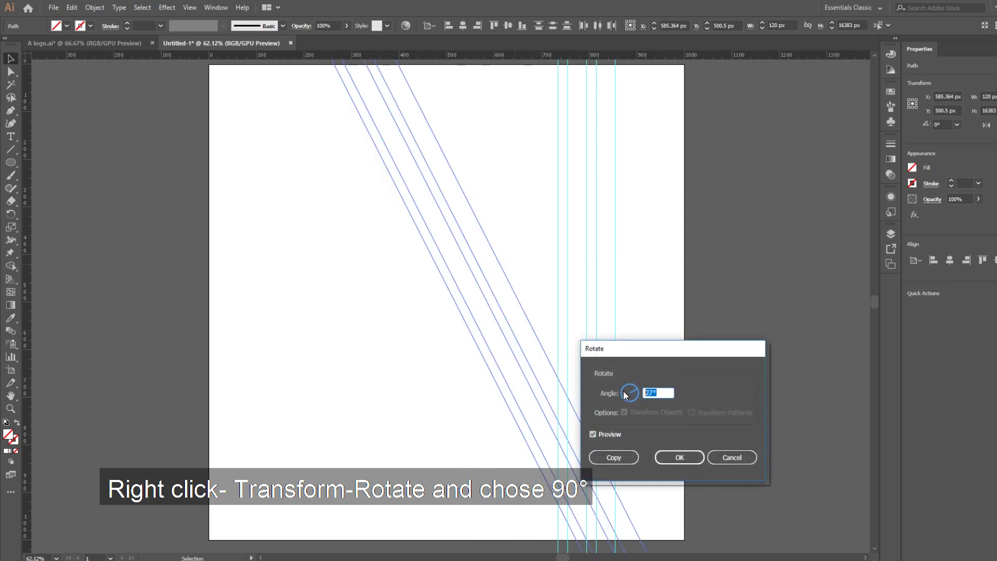
type("90")
left_click(675, 460)
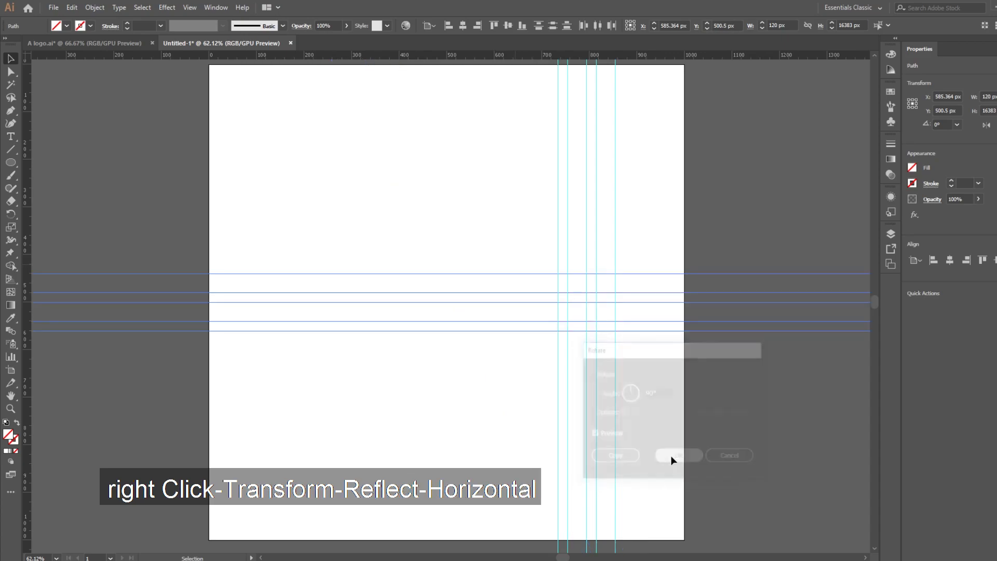
right_click(512, 302)
mouse_move(546, 408)
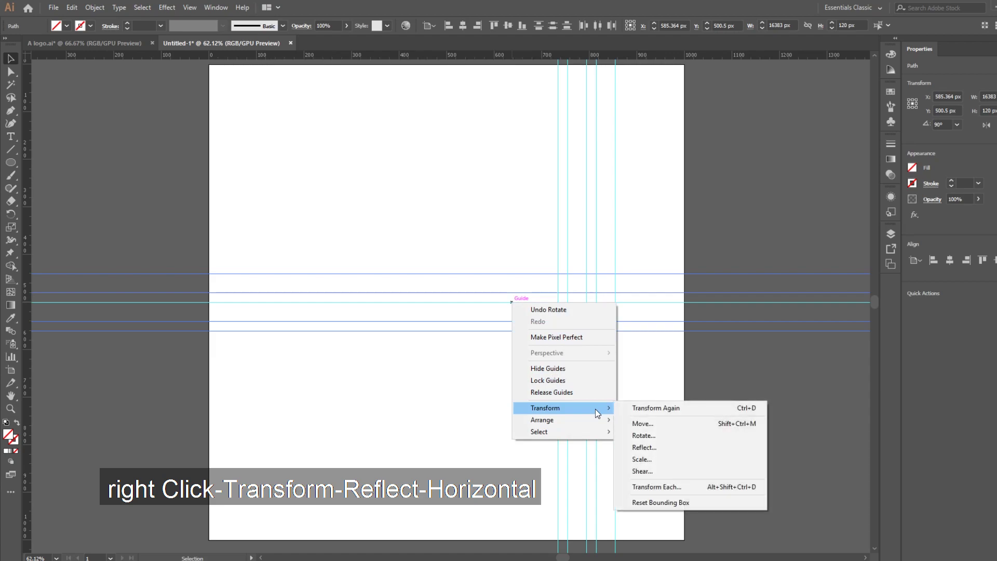
left_click(655, 449)
left_click(475, 228)
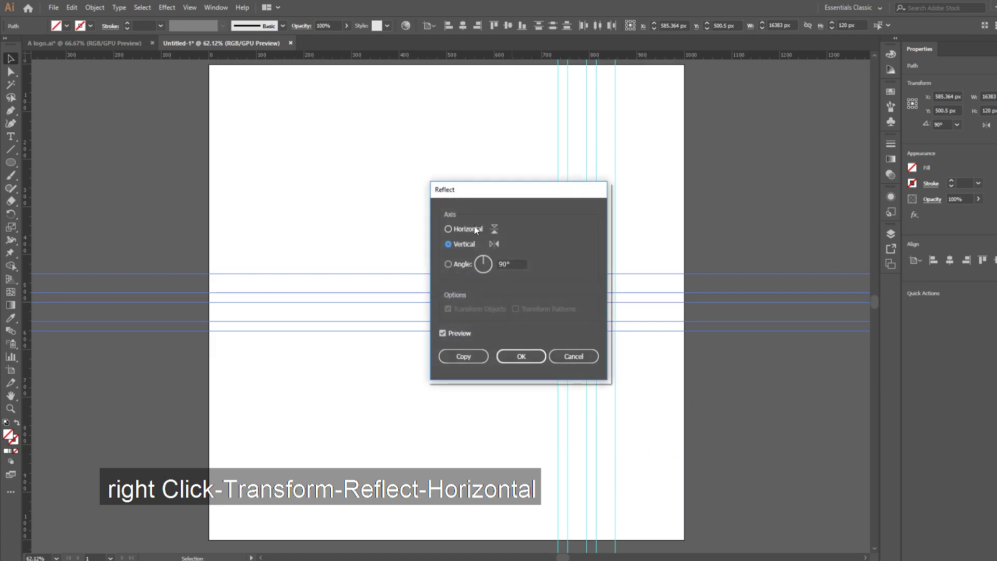
Confirm the reflection and drag the horizontal guides down the artboard.
left_click(530, 355)
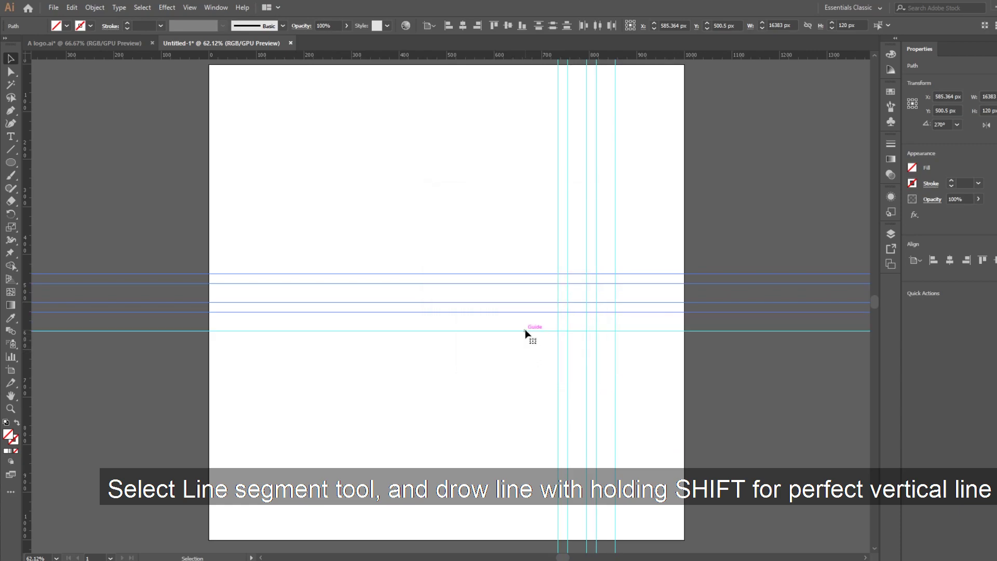
left_click_drag(528, 334, 536, 462)
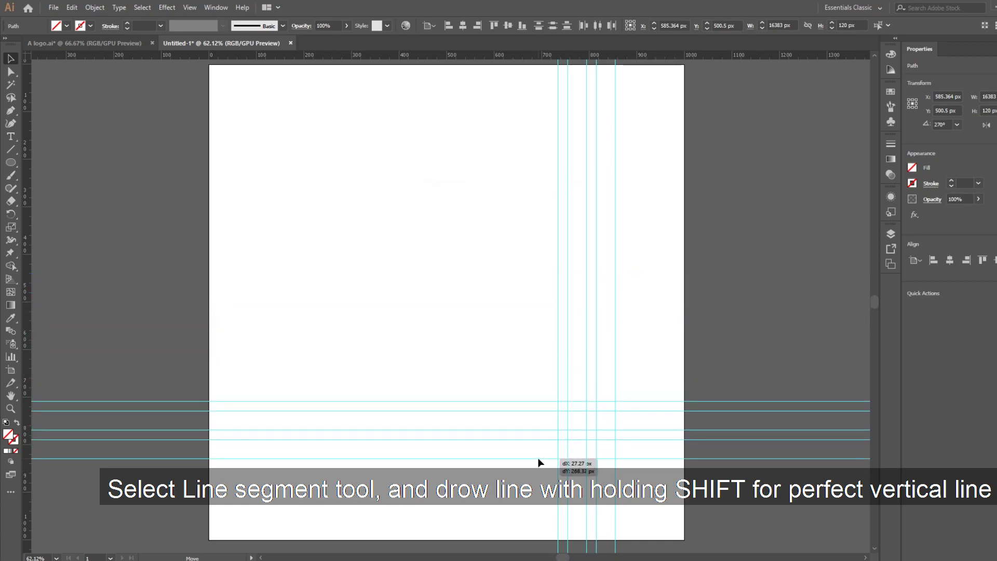
left_click(488, 284)
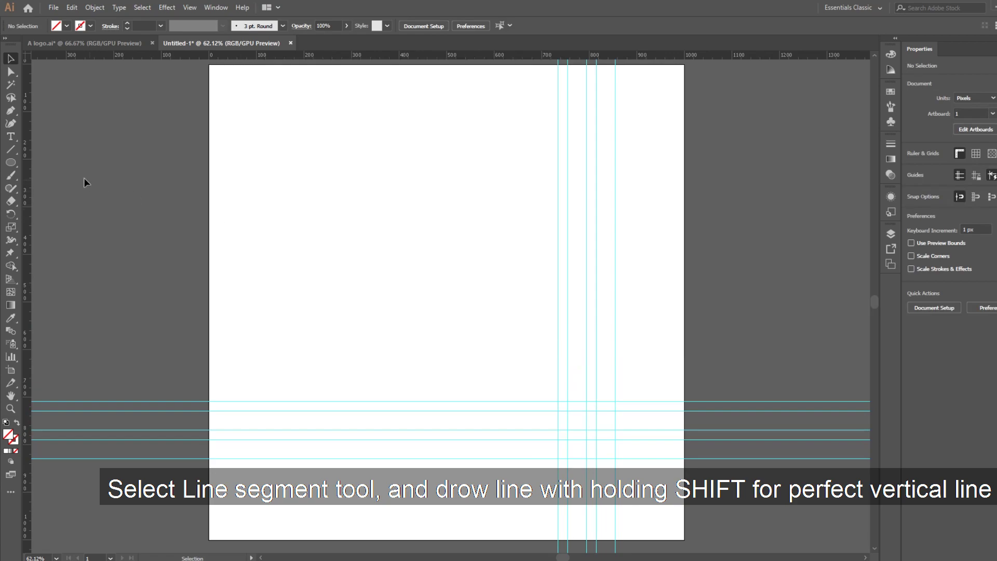
Draw a full-height vertical line on the rightmost guide and copy it onto the next guide.
left_click(11, 151)
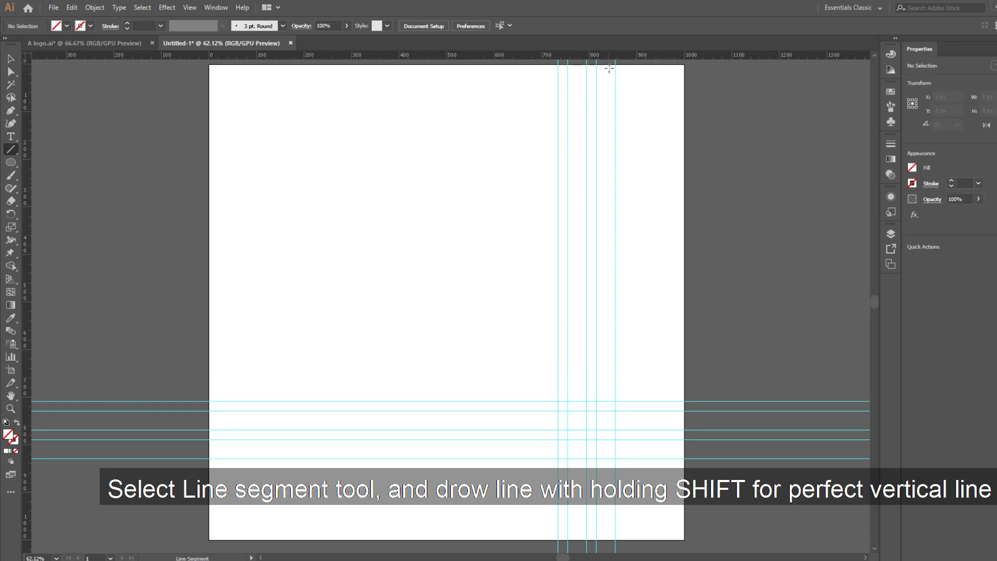
mouse_move(615, 65)
left_mouse_down()
mouse_move(627, 521)
mouse_move(615, 523)
left_mouse_up()
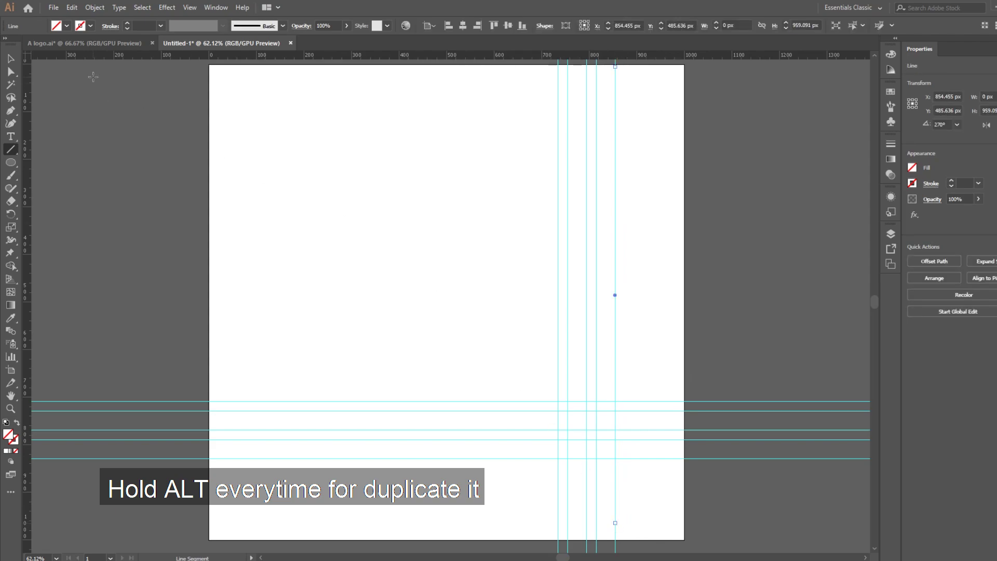
left_click(12, 59)
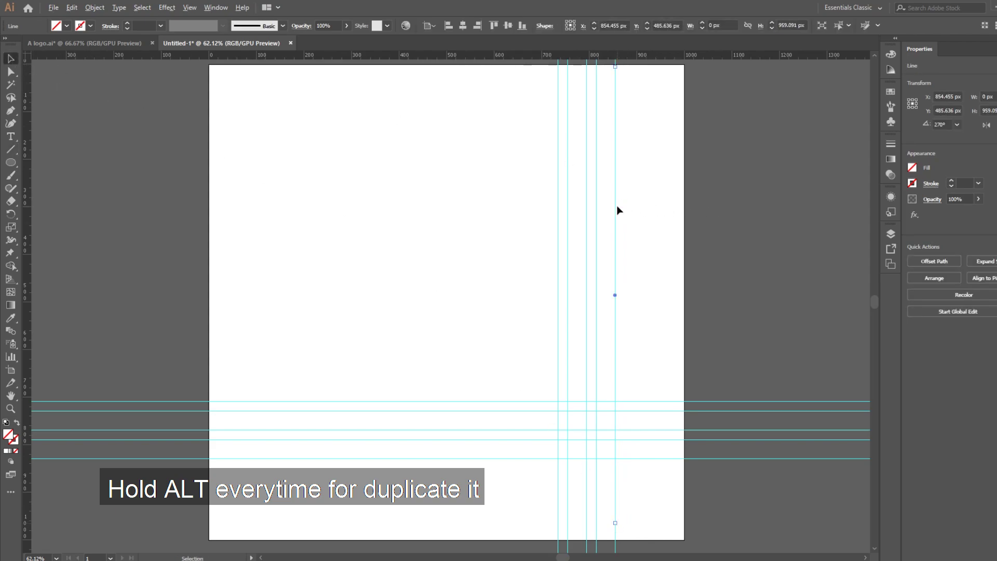
left_click_drag(614, 206, 568, 210)
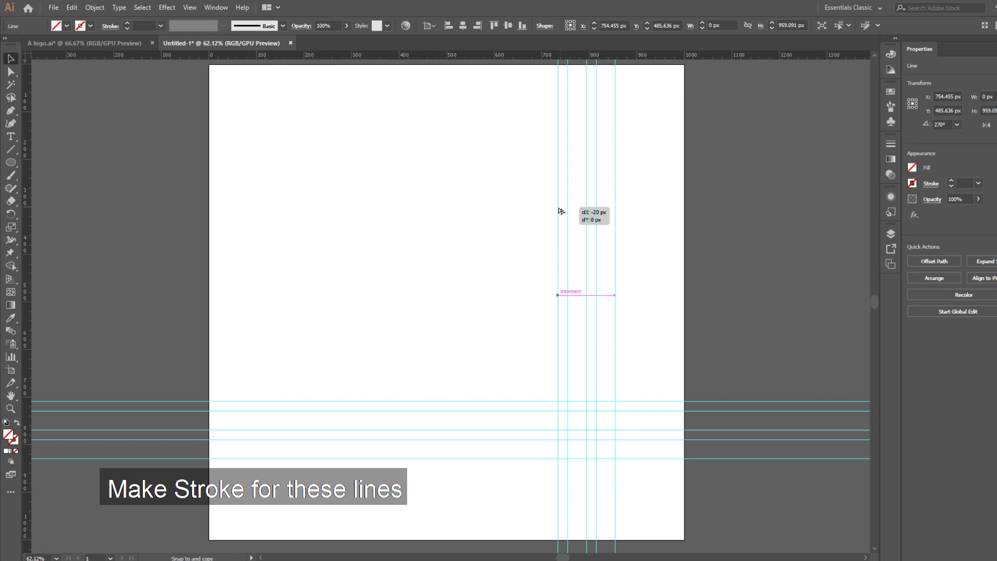
Give all five vertical lines a 1 pt black stroke.
left_click(517, 212)
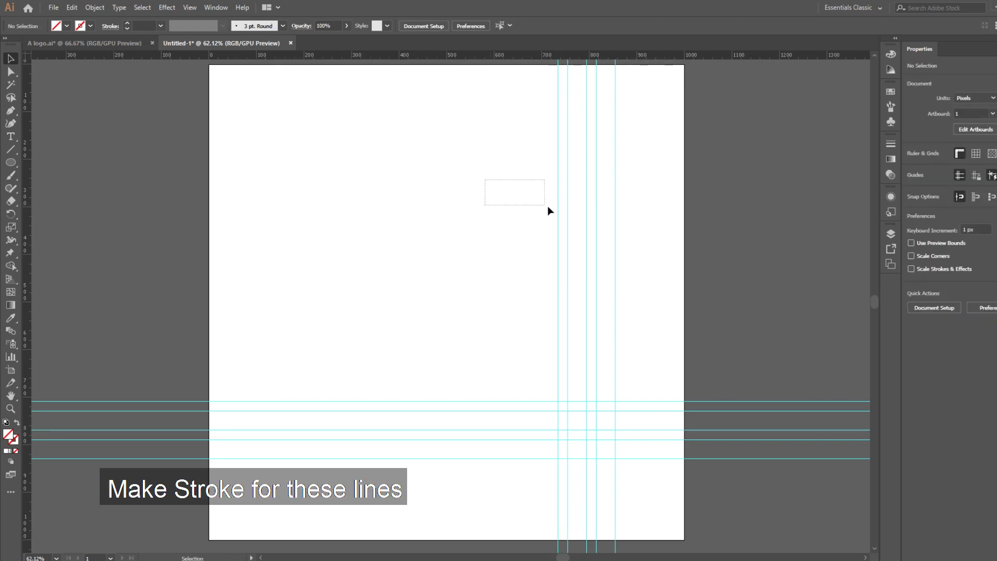
left_click_drag(548, 207, 641, 246)
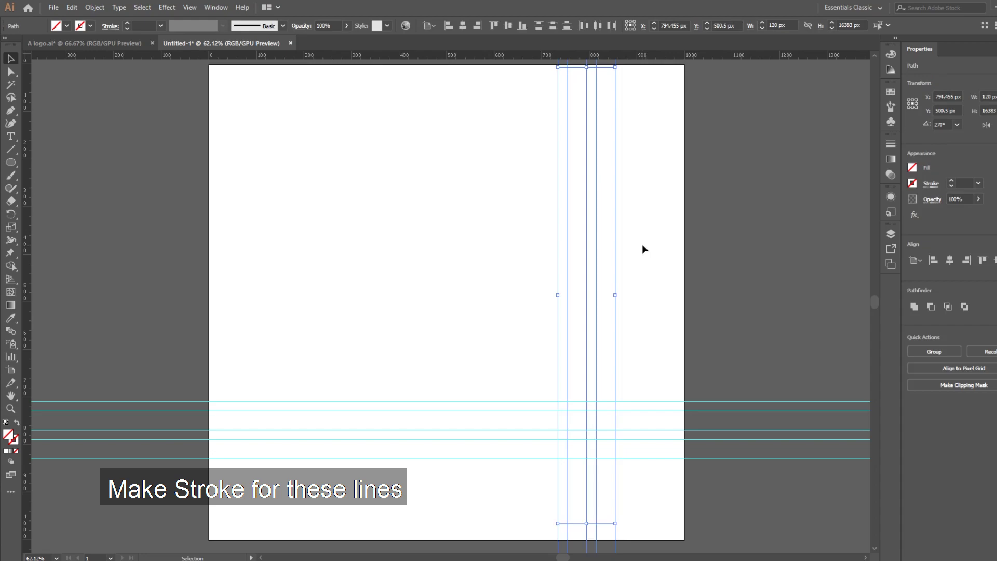
left_click(14, 442)
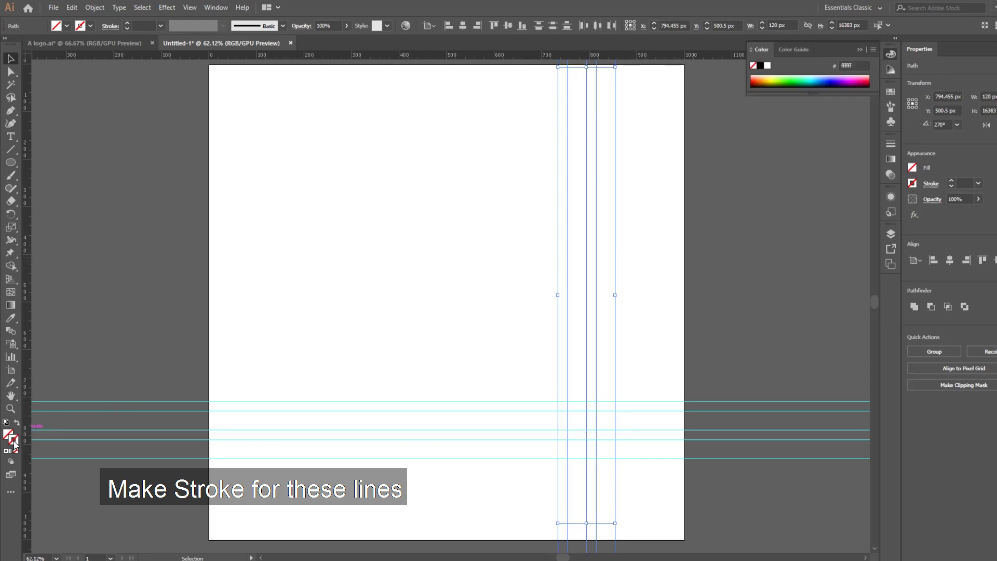
left_click(6, 452)
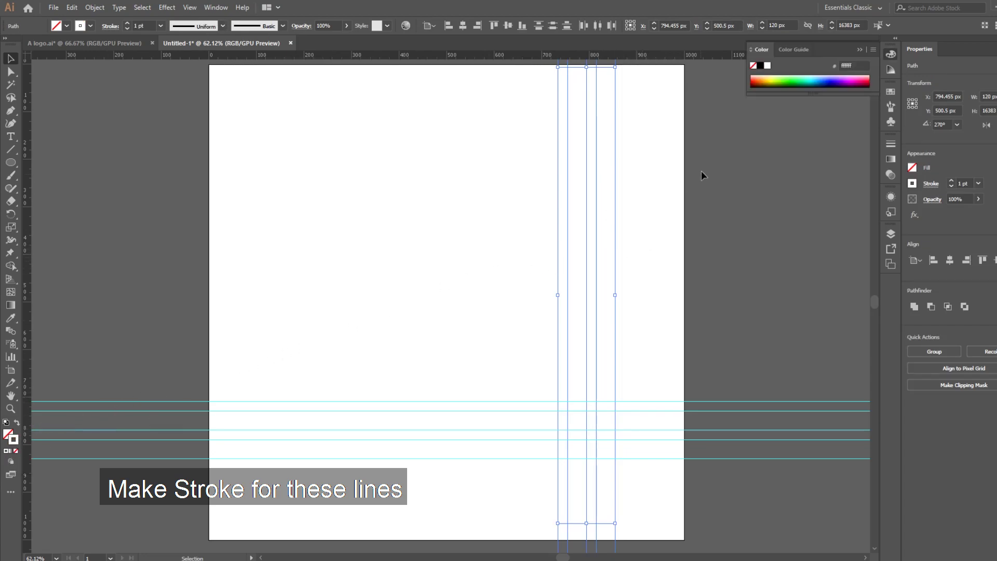
left_click(761, 66)
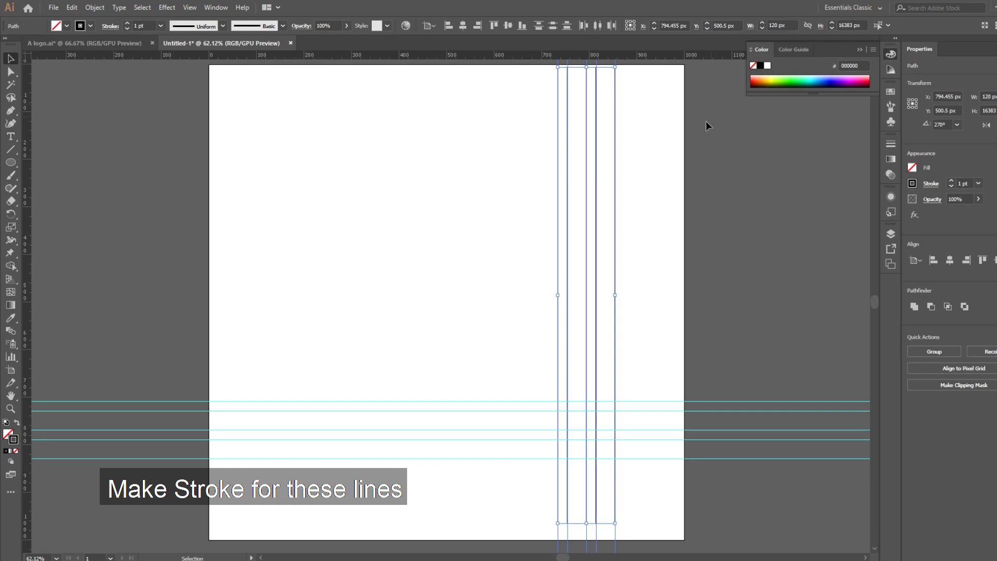
left_click(676, 163)
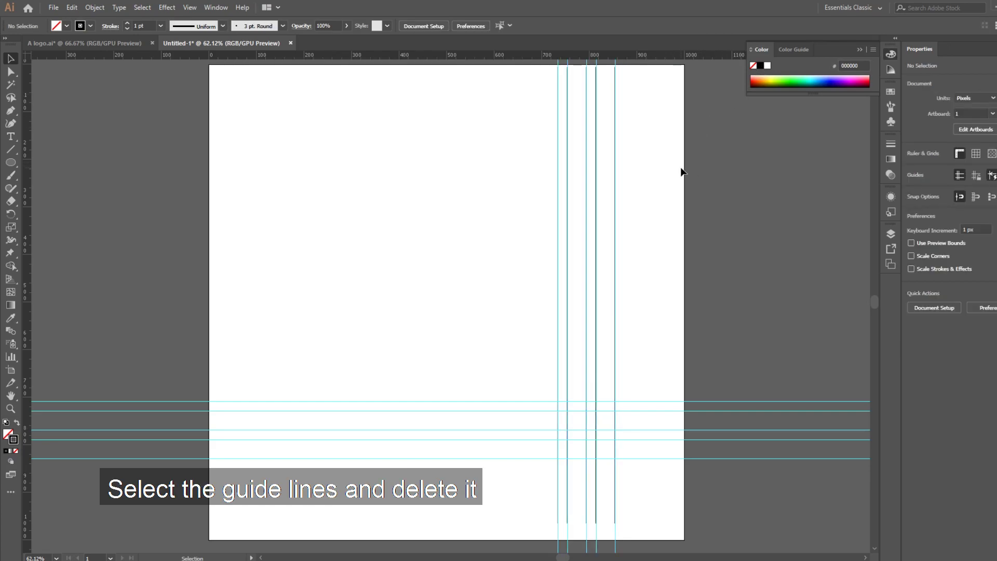
scroll(683, 170, "up", 2)
Delete the vertical guides, then select and group the five black lines.
key("Delete")
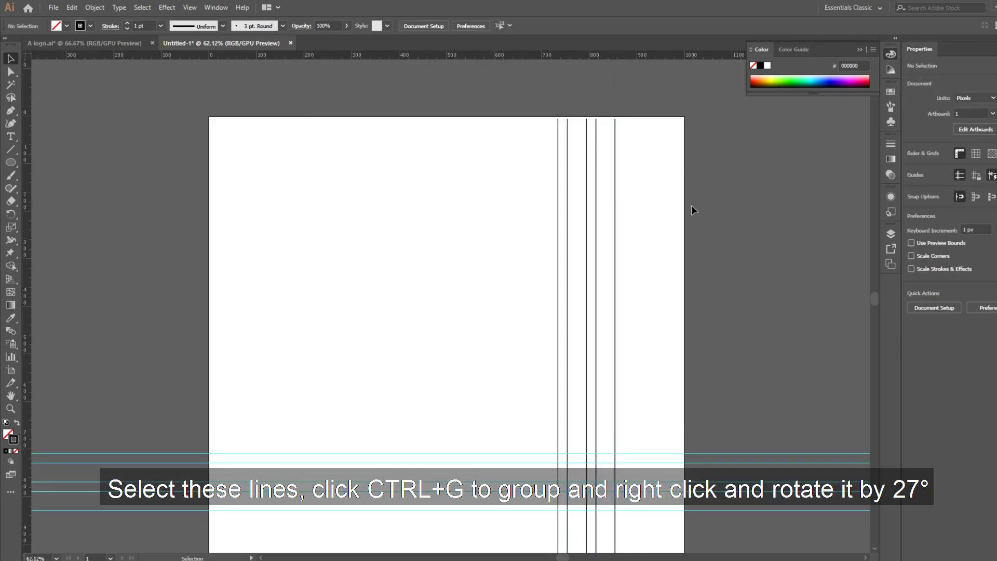
scroll(691, 205, "down", 1)
scroll(678, 202, "up", 1)
scroll(678, 203, "down", 1)
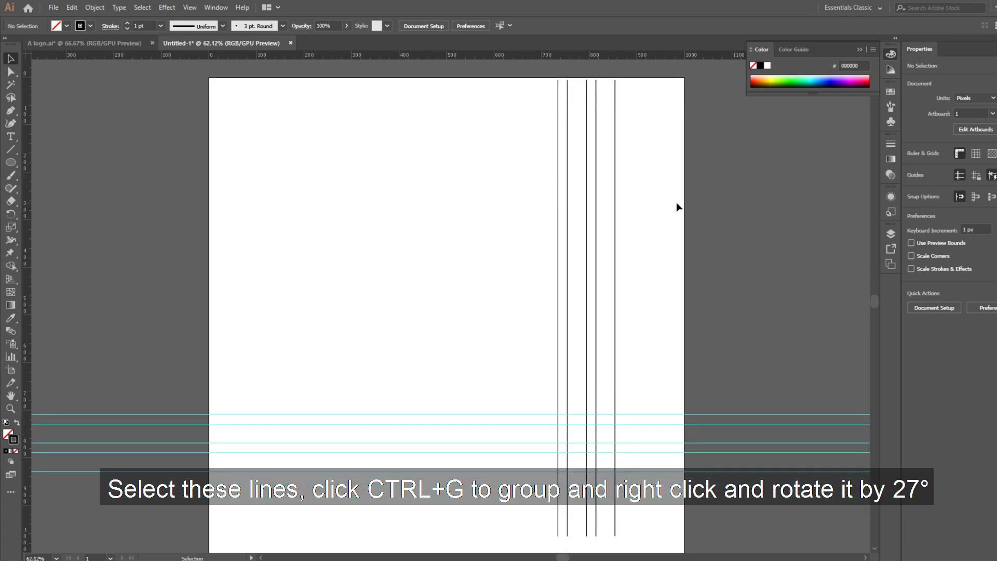
left_click_drag(669, 189, 507, 231)
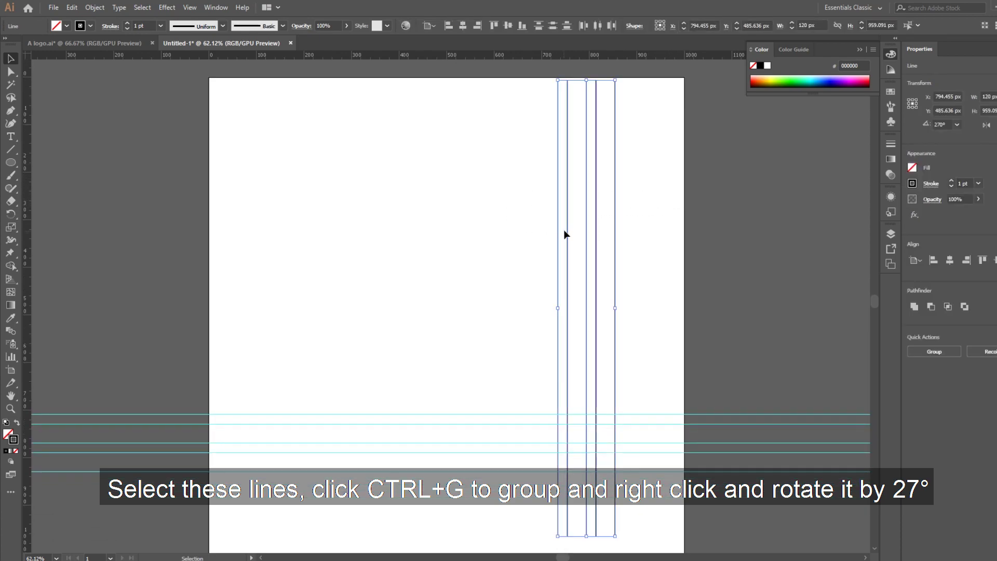
key("ctrl+g")
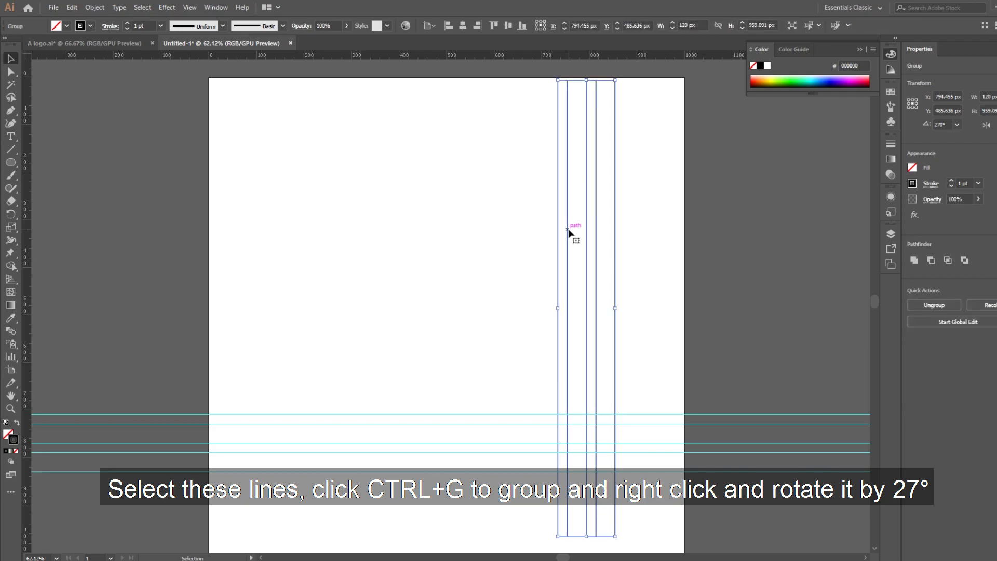
Rotate the line group, then undo the wrong-direction rotation.
right_click(569, 230)
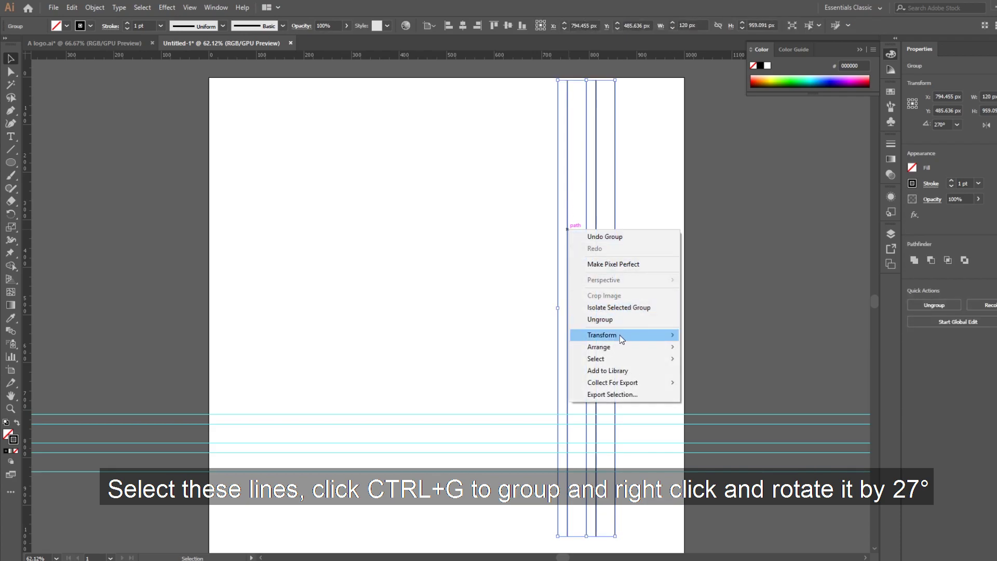
mouse_move(602, 335)
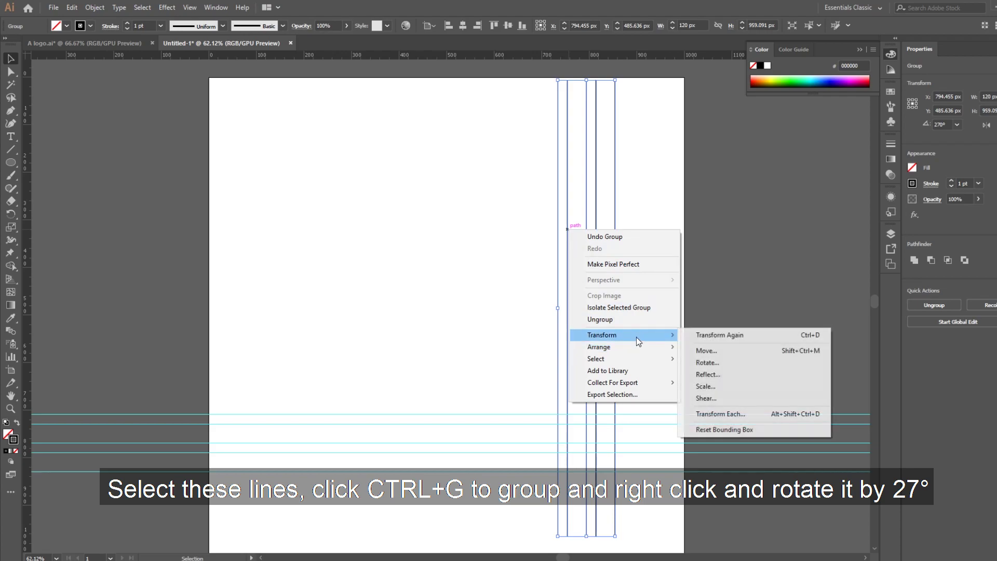
left_click(705, 363)
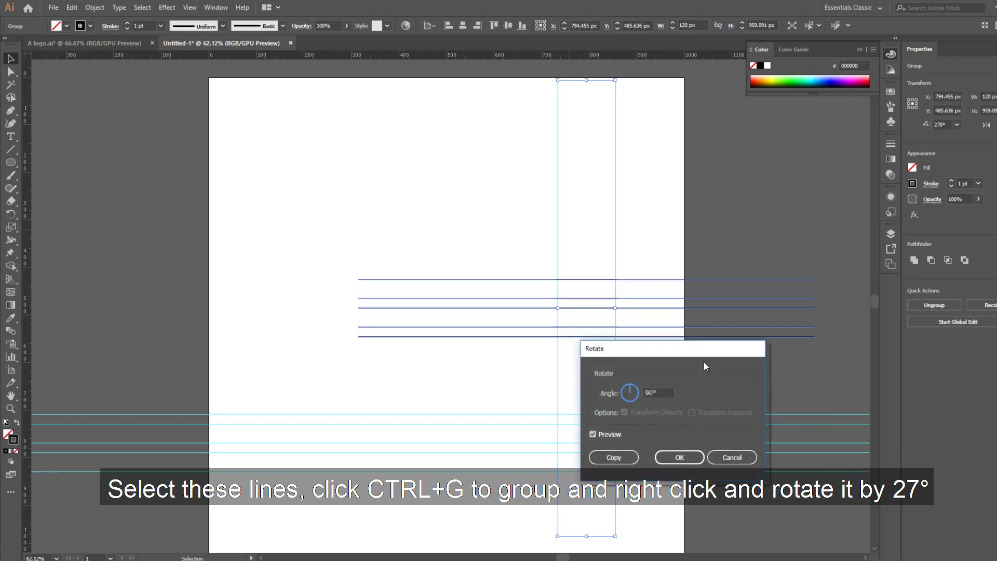
double_click(662, 393)
type("-27")
left_click(678, 457)
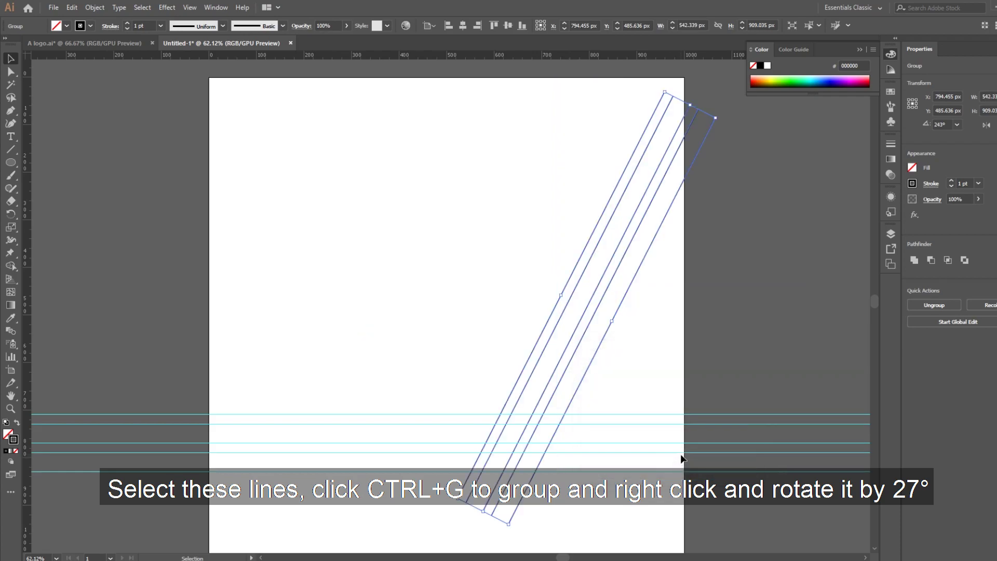
key("a")
key("ctrl+z")
Rotate the line group 27° and nudge it slightly left.
key("v")
right_click(613, 274)
mouse_move(648, 381)
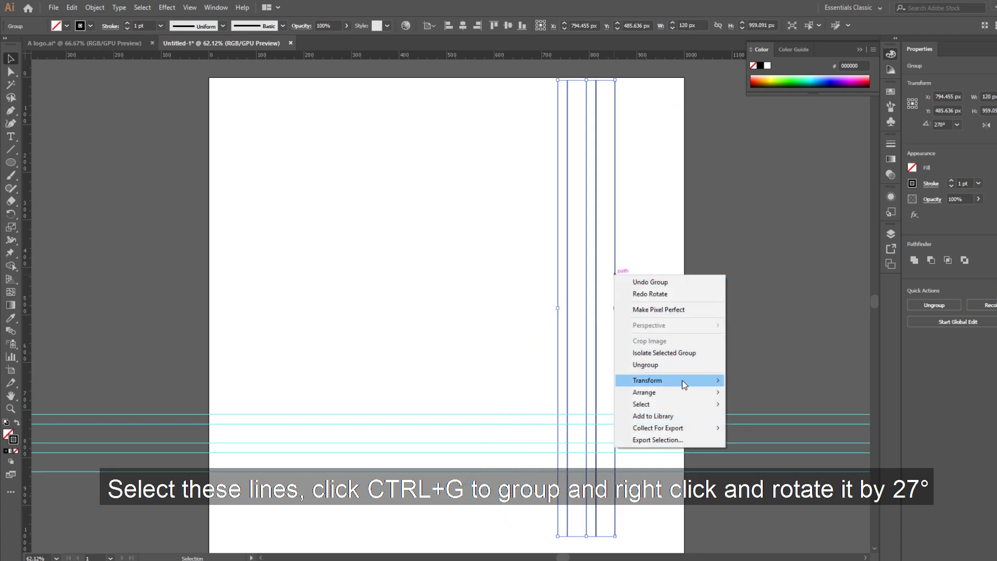
left_click(752, 407)
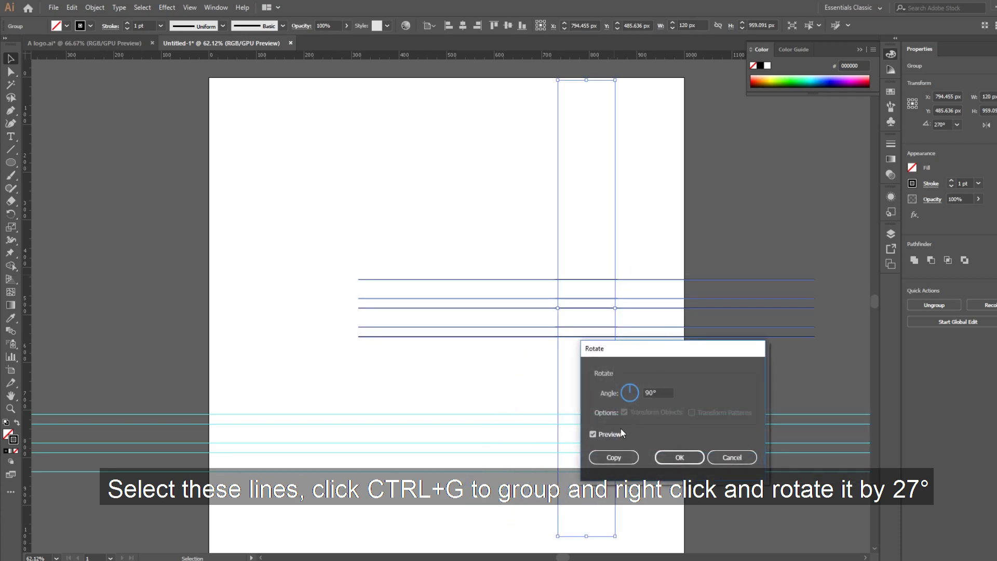
double_click(659, 392)
type("27")
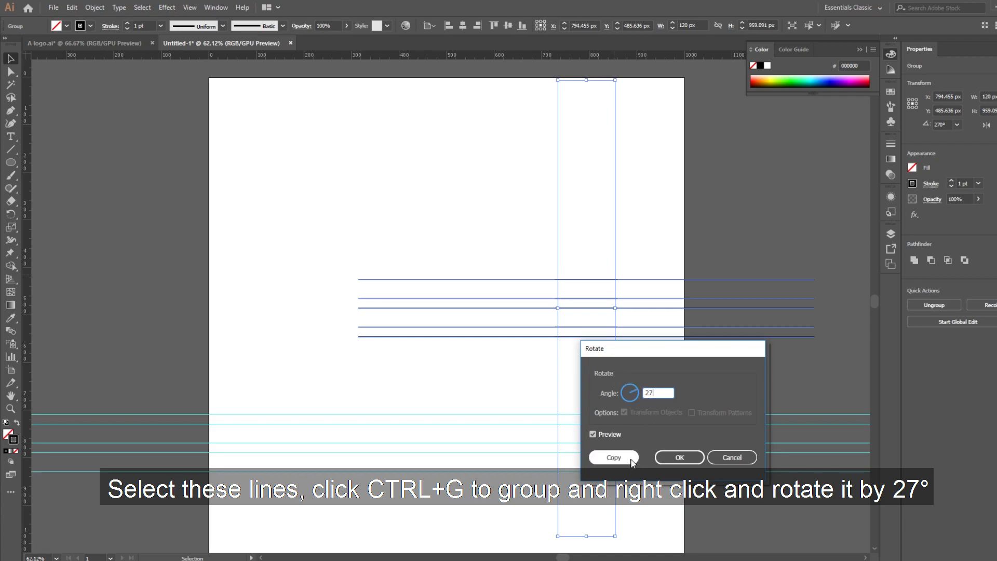
key("Tab")
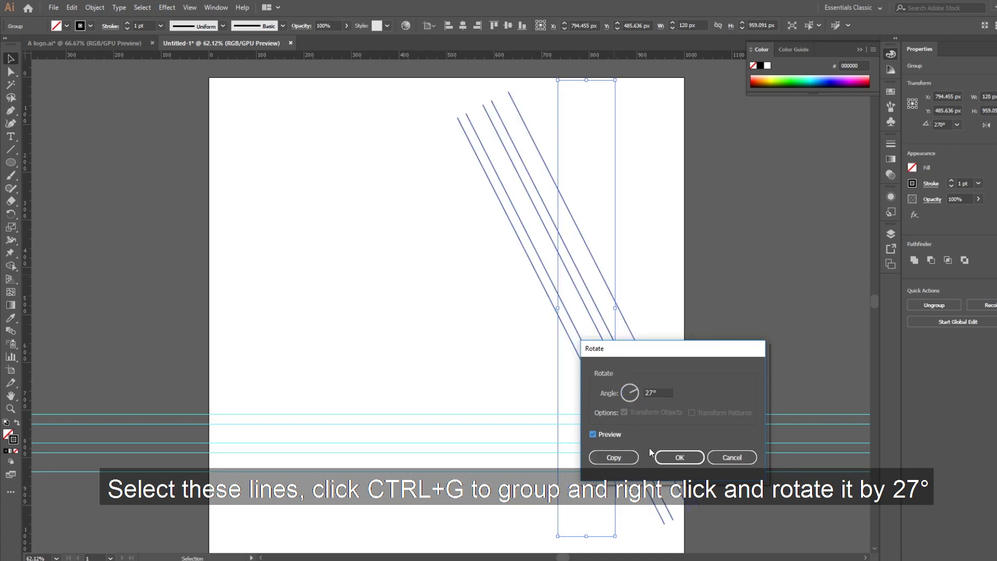
left_click(672, 459)
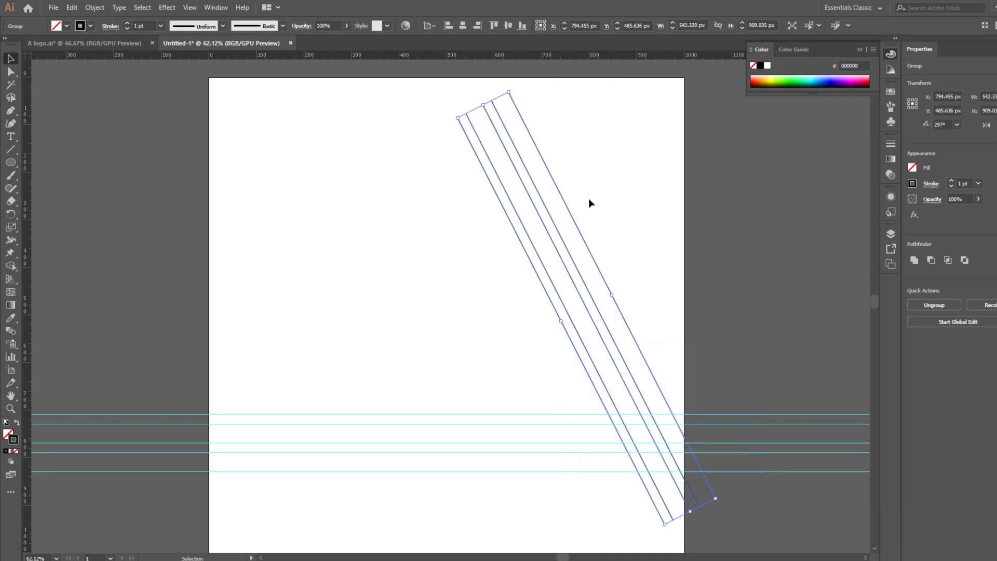
left_click_drag(563, 196, 538, 199)
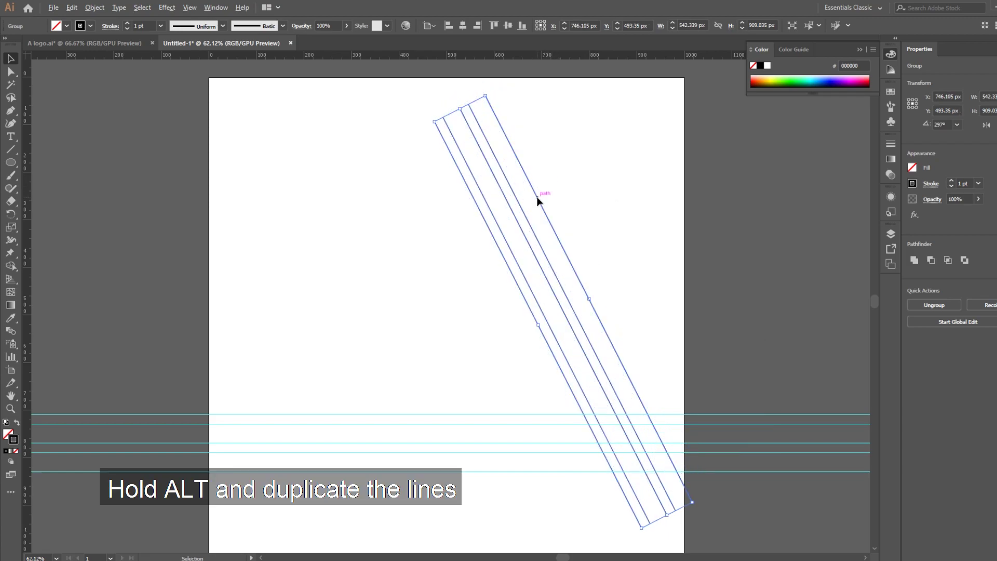
Duplicate the slanted lines to the left and reflect the copy vertically.
left_click_drag(538, 198, 401, 195, "alt")
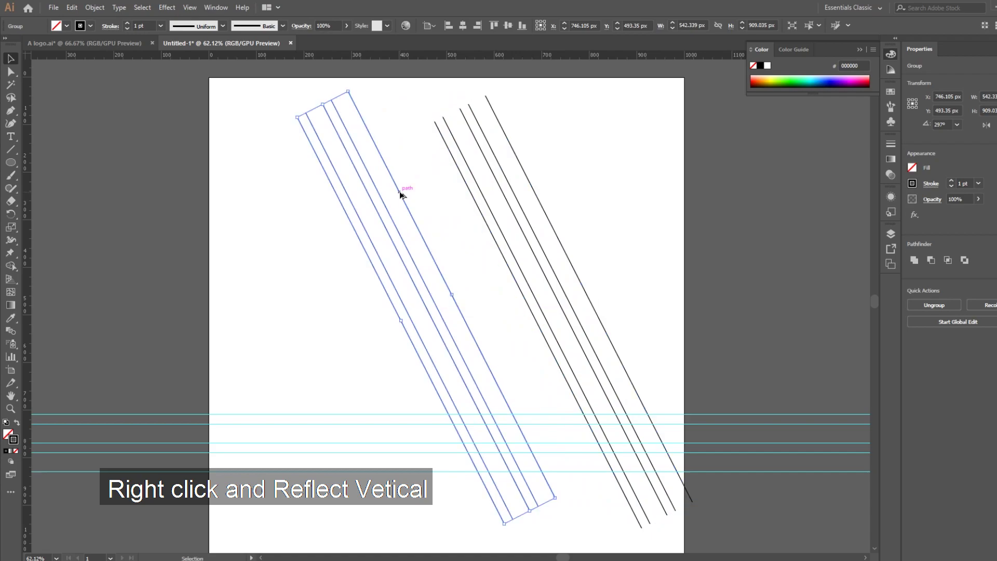
right_click(401, 194)
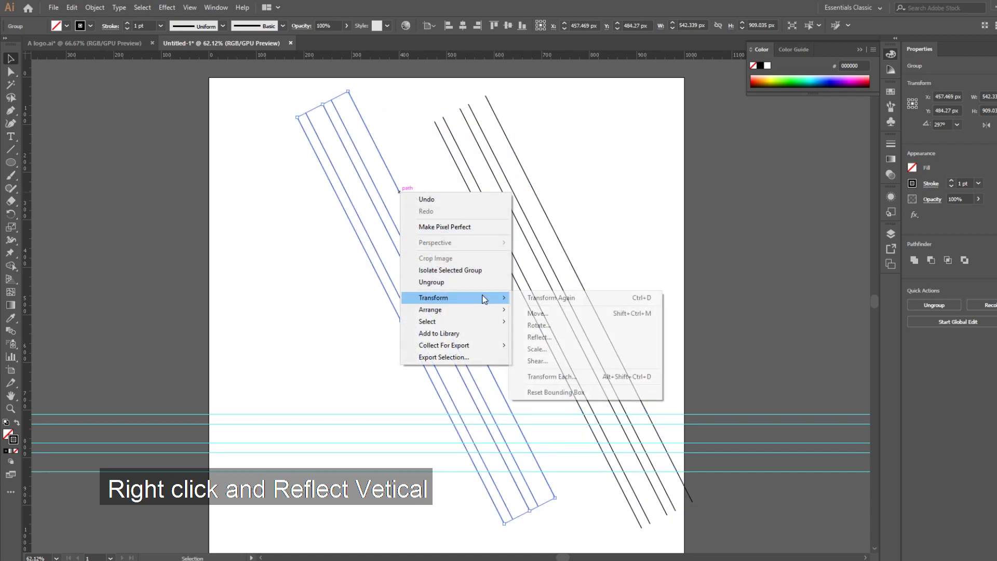
left_click(550, 342)
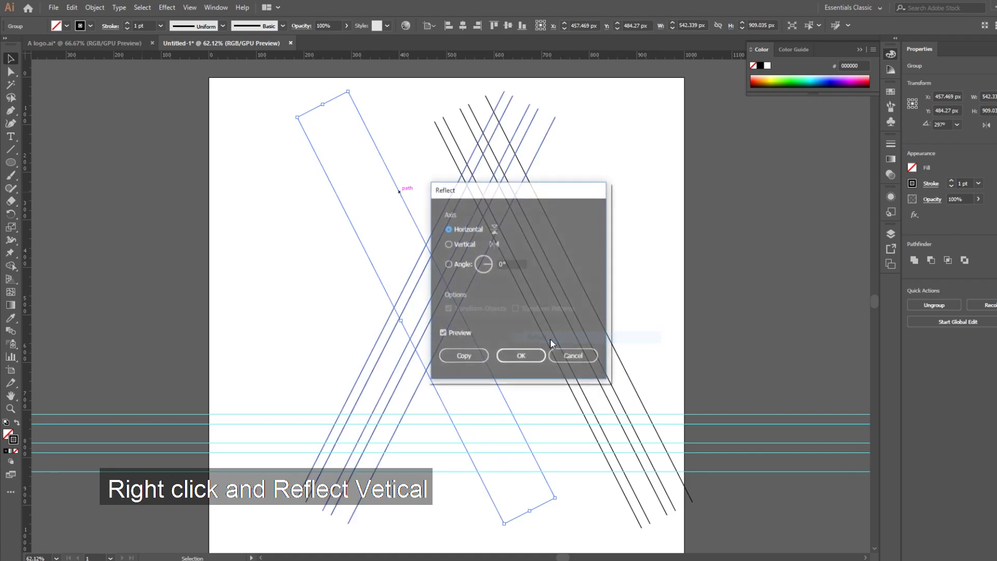
left_click(464, 245)
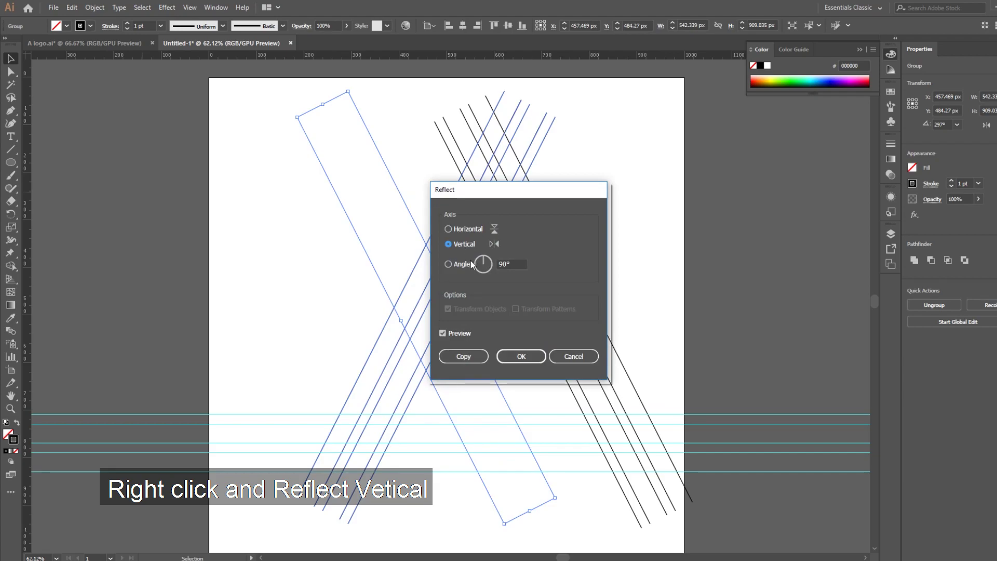
left_click(510, 356)
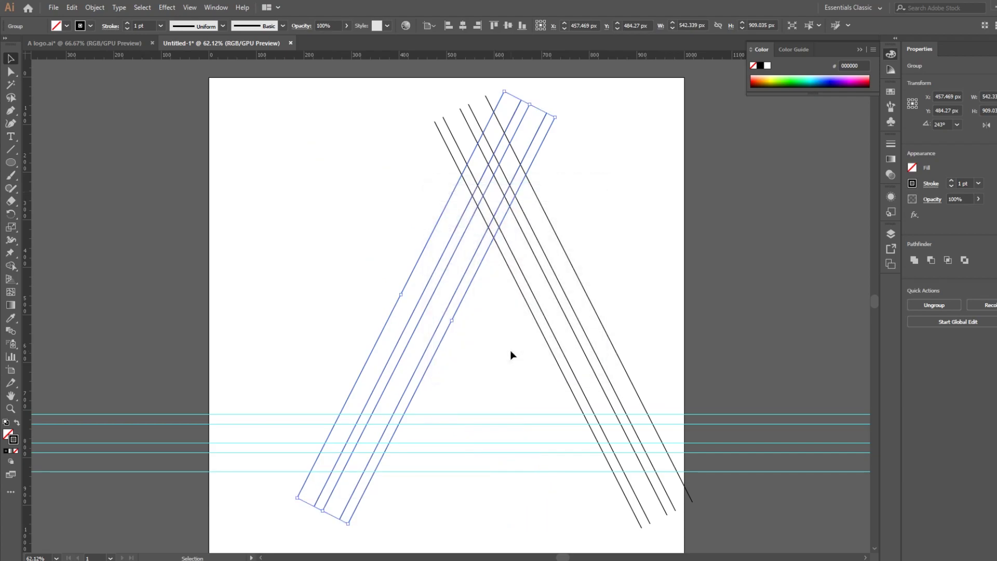
scroll(532, 174, "up", 1)
scroll(514, 162, "up", 2)
scroll(516, 162, "up", 2)
scroll(480, 193, "up", 2)
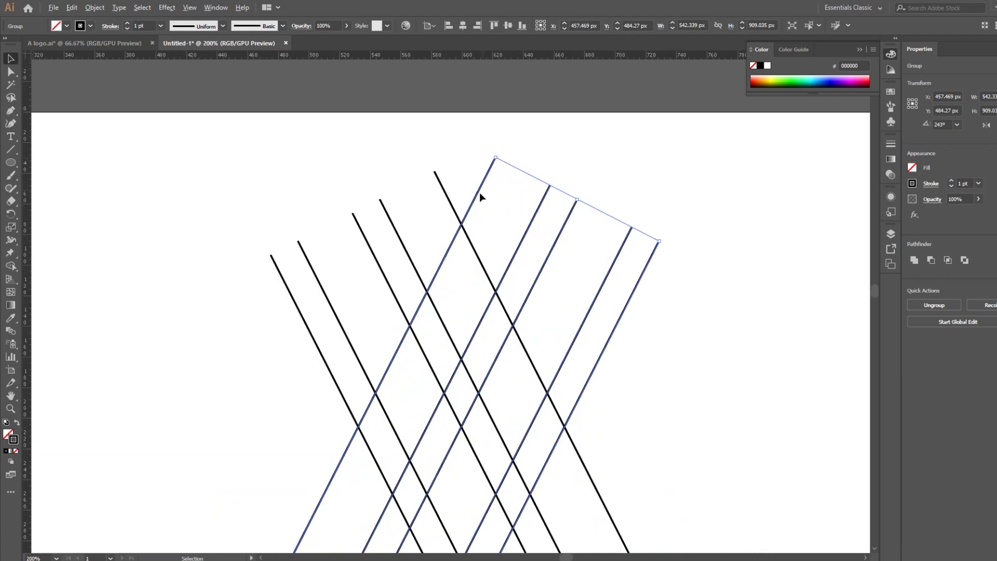
Move the mirrored lines to meet the originals at the apex, align them, and reposition the A.
mouse_move(476, 200)
left_mouse_down()
mouse_move(415, 210)
mouse_move(526, 245)
left_mouse_up()
left_click(364, 134)
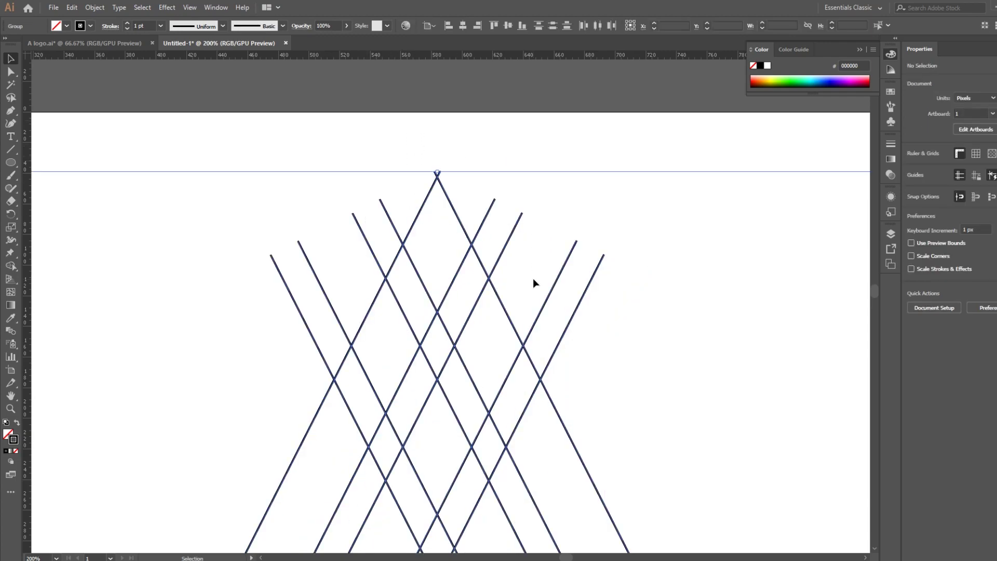
left_click(507, 27)
scroll(468, 136, "down", 4, "alt")
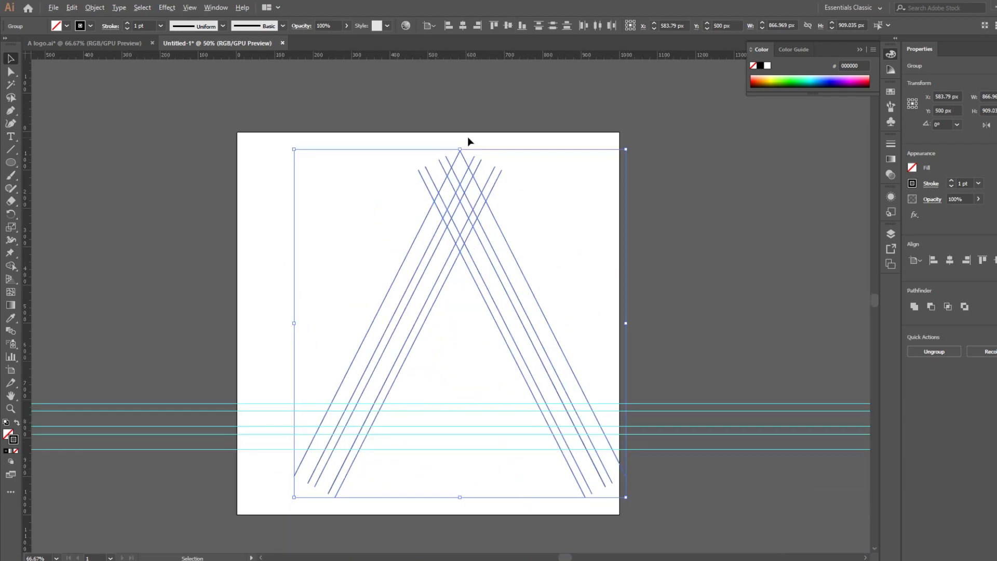
scroll(468, 137, "down", 1, "alt")
scroll(479, 230, "up", 1, "alt")
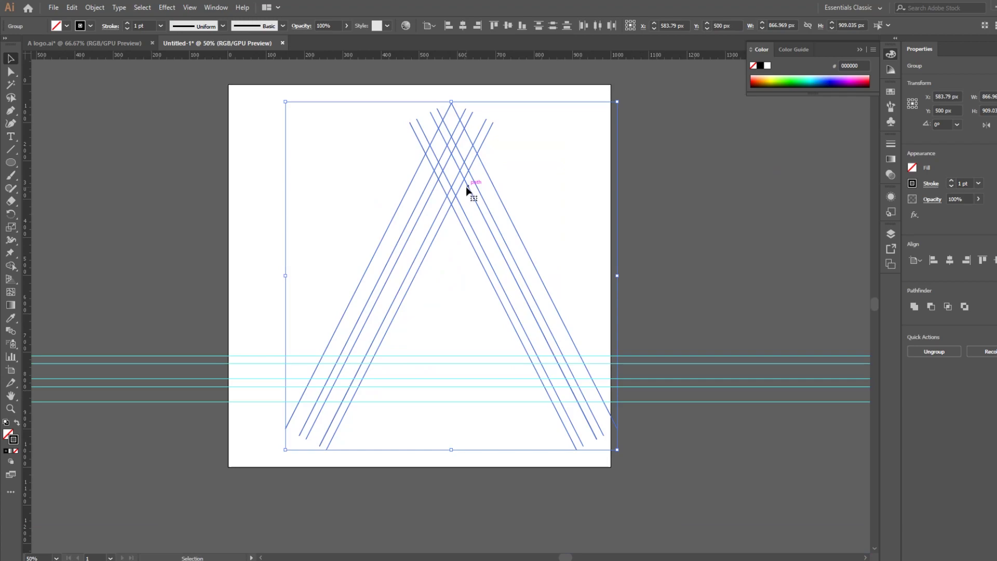
left_click_drag(461, 189, 432, 201)
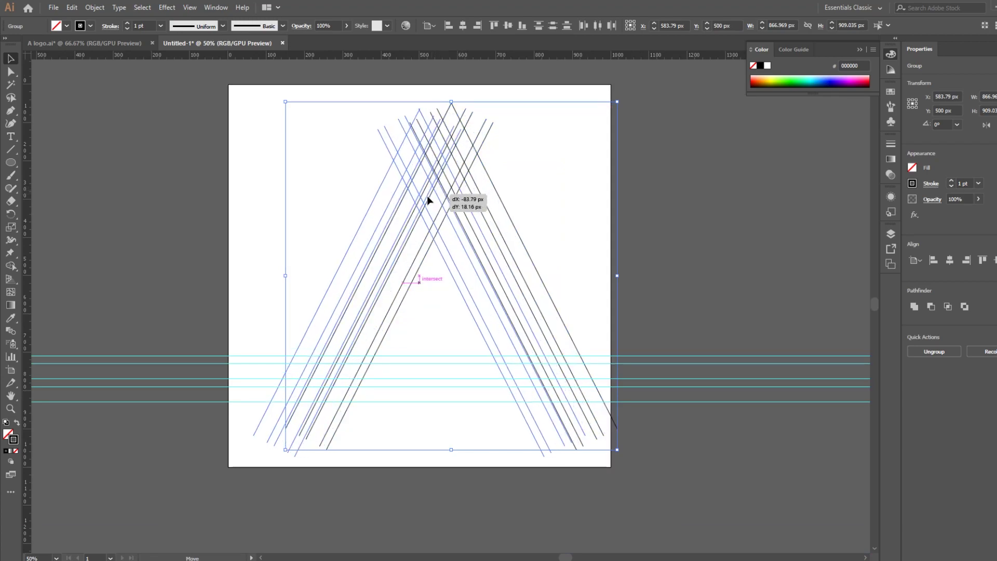
left_click(555, 195)
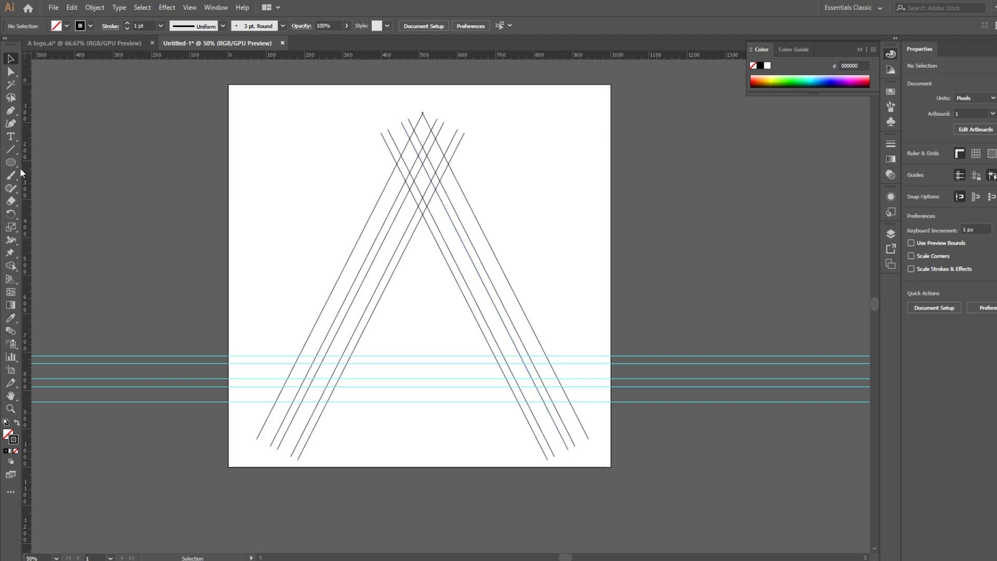
Draw a vertical line down from the A's apex and drag the horizontal guides higher.
left_click(11, 149)
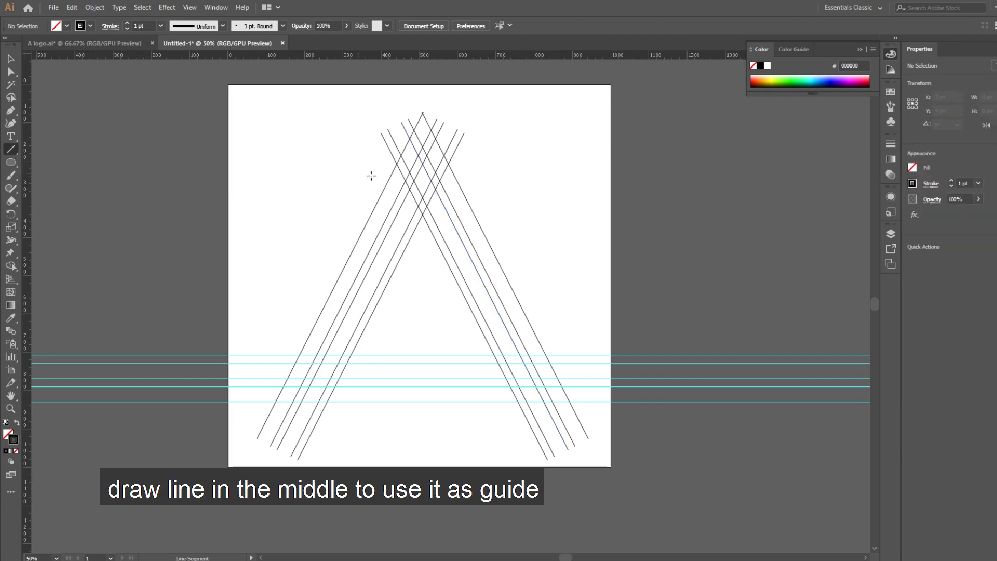
scroll(429, 203, "up", 1)
mouse_move(420, 191)
left_mouse_down()
mouse_move(411, 517)
mouse_move(421, 514)
left_mouse_up()
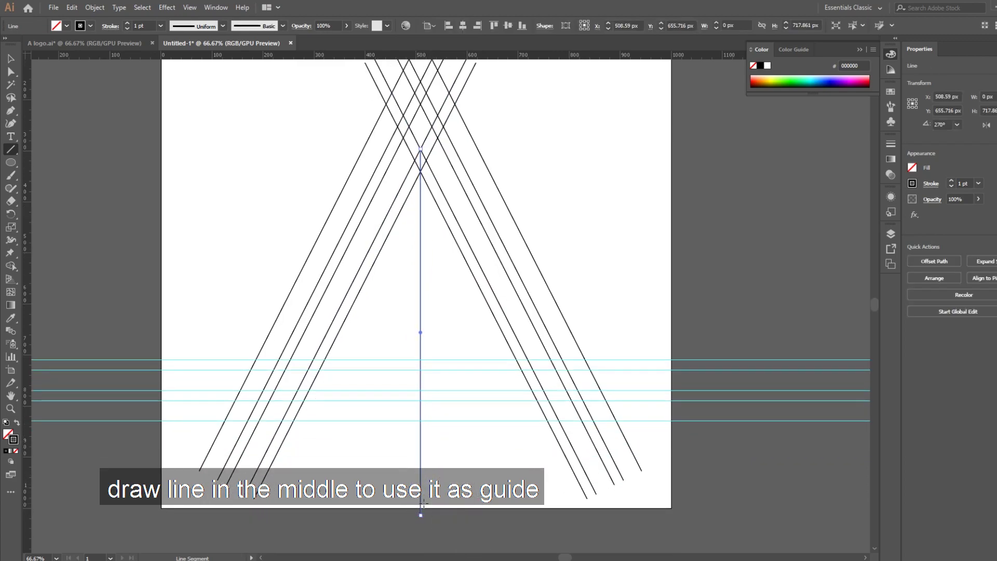
left_click(11, 59)
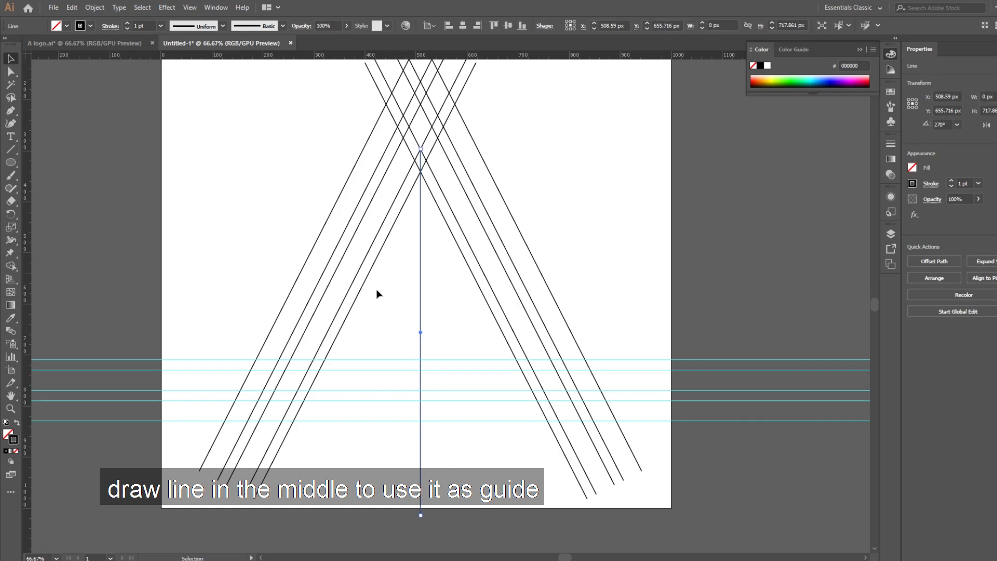
mouse_move(695, 346)
left_mouse_down()
mouse_move(694, 355)
mouse_move(673, 234)
left_mouse_up()
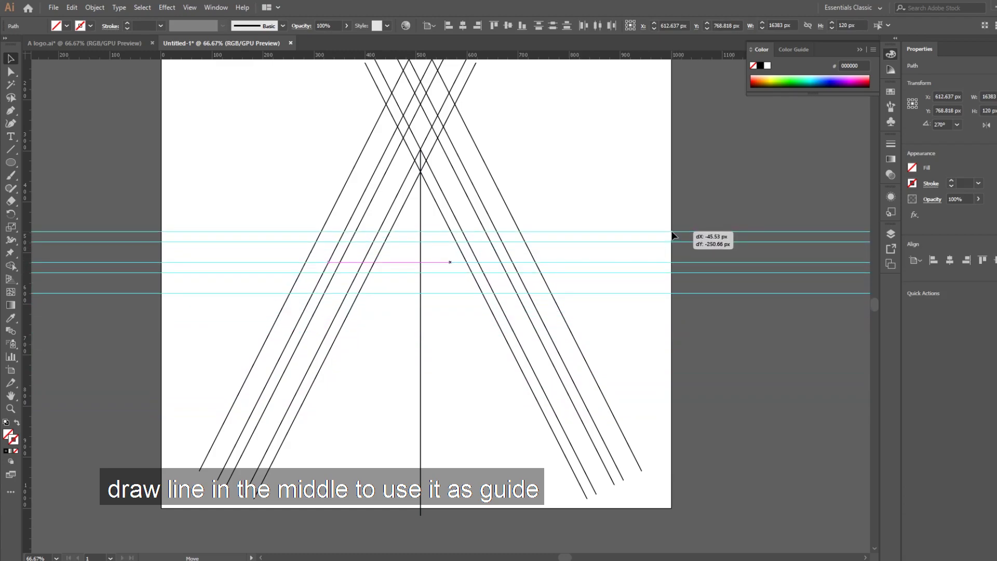
left_click_drag(673, 235, 673, 234)
left_click(583, 195)
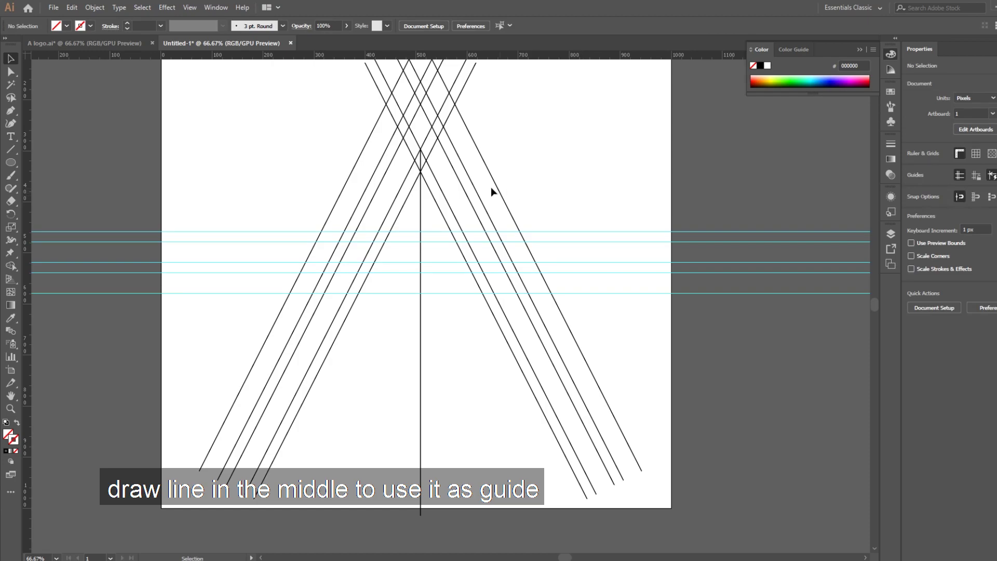
Draw a large circle centred on the centre line's bottom, plus a slightly smaller copy.
left_click(13, 167)
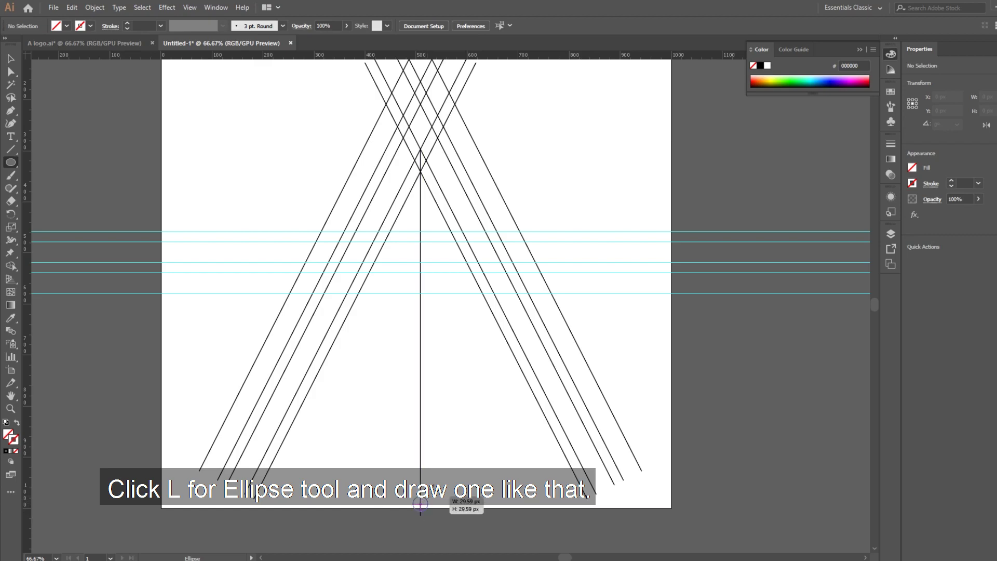
left_click_drag(421, 503, 541, 233)
key("ctrl")
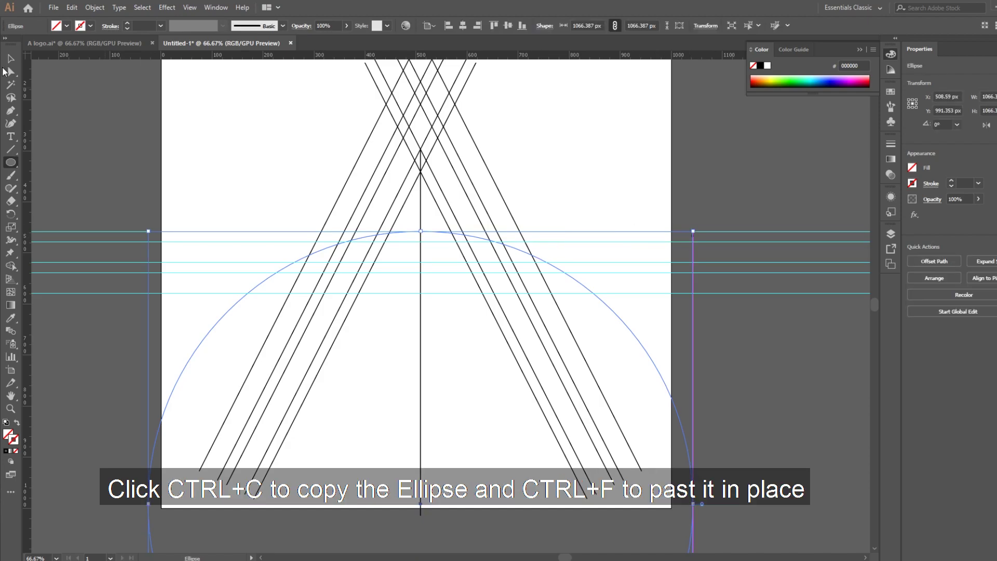
left_click(11, 58)
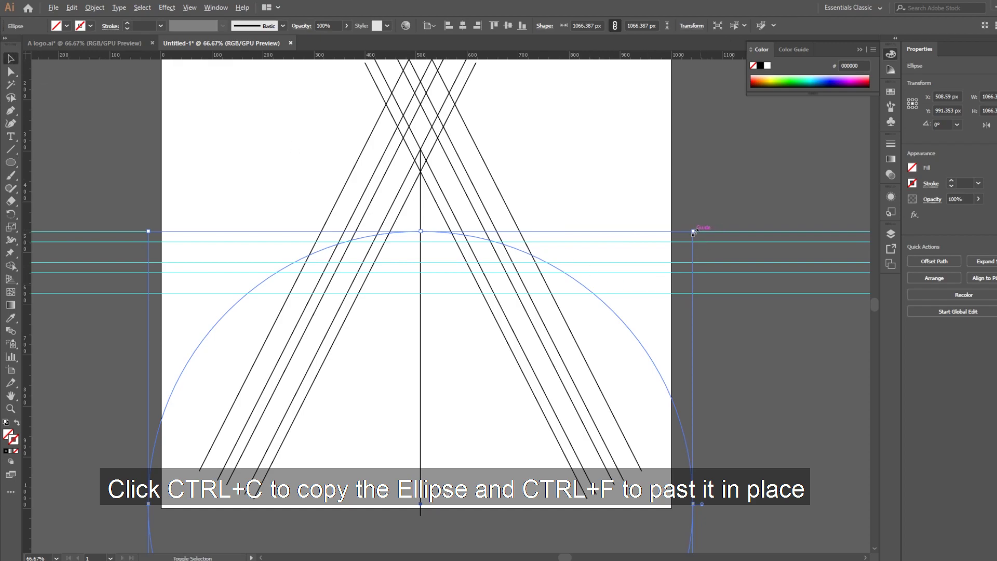
left_click_drag(692, 231, 682, 243)
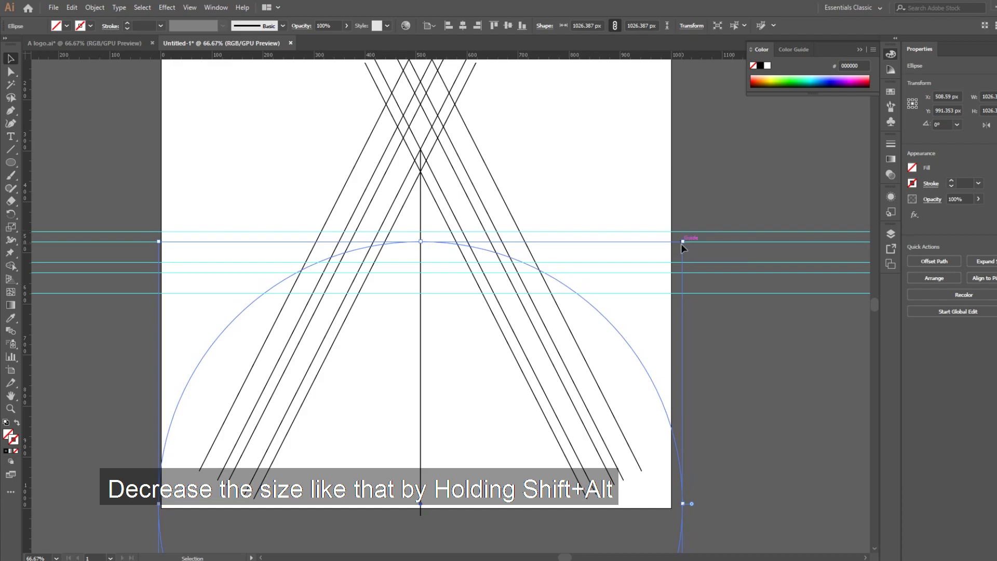
left_click_drag(640, 391, 723, 354)
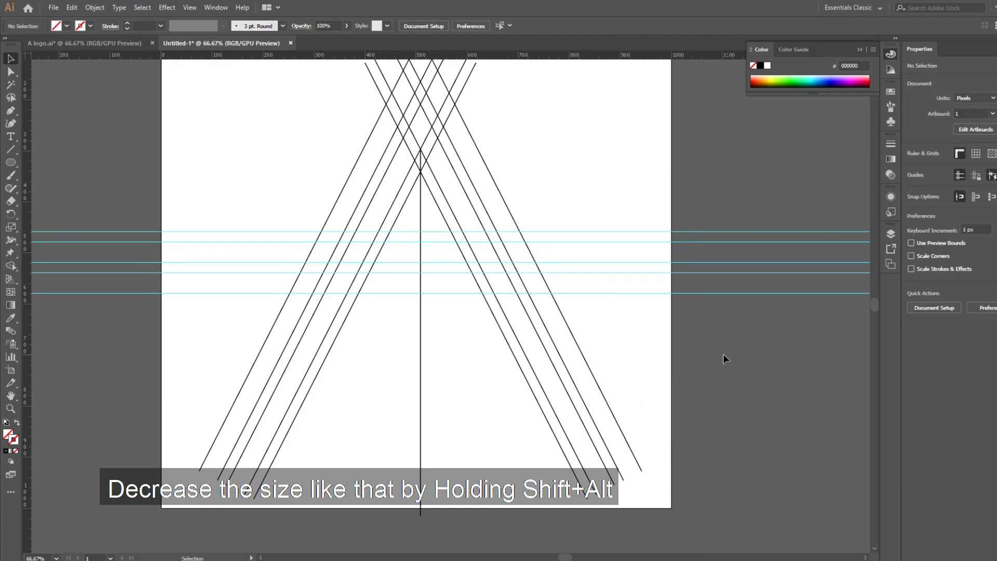
left_click(6, 451)
left_click(455, 365)
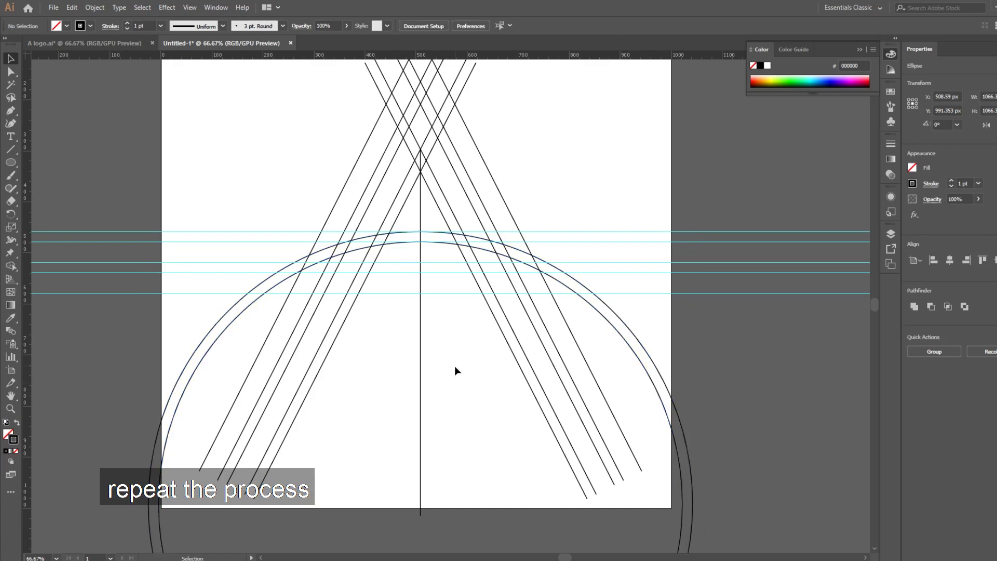
Scale three smaller circle copies down to the next, lower and lowest guides.
left_click(598, 312)
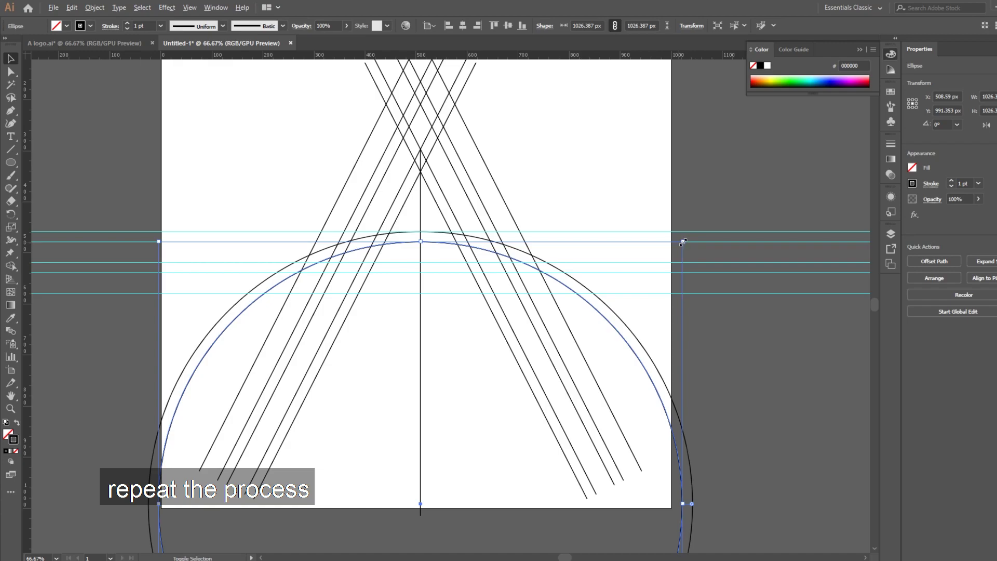
left_click_drag(686, 242, 664, 266)
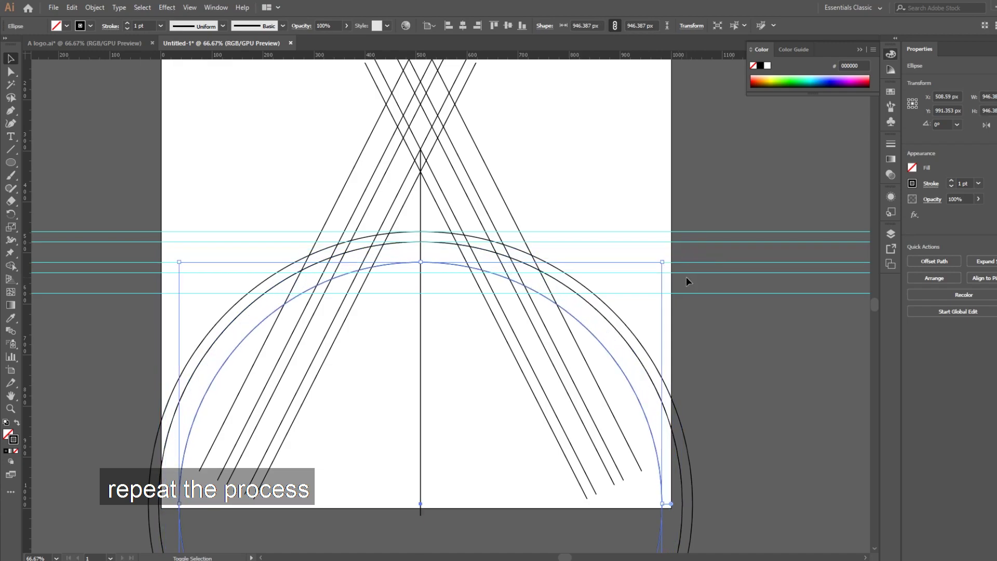
key("a")
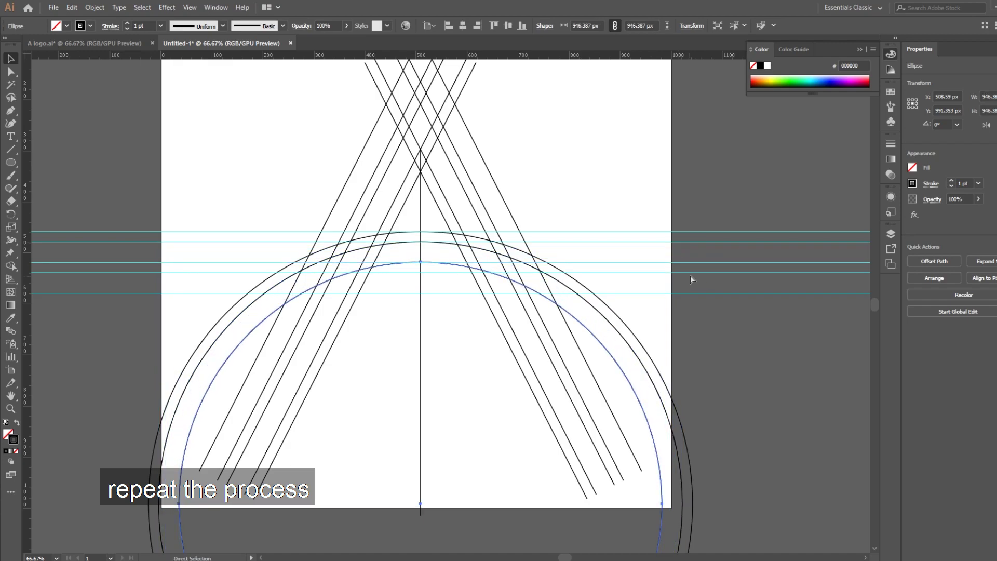
key("ctrl")
left_click_drag(665, 263, 651, 271)
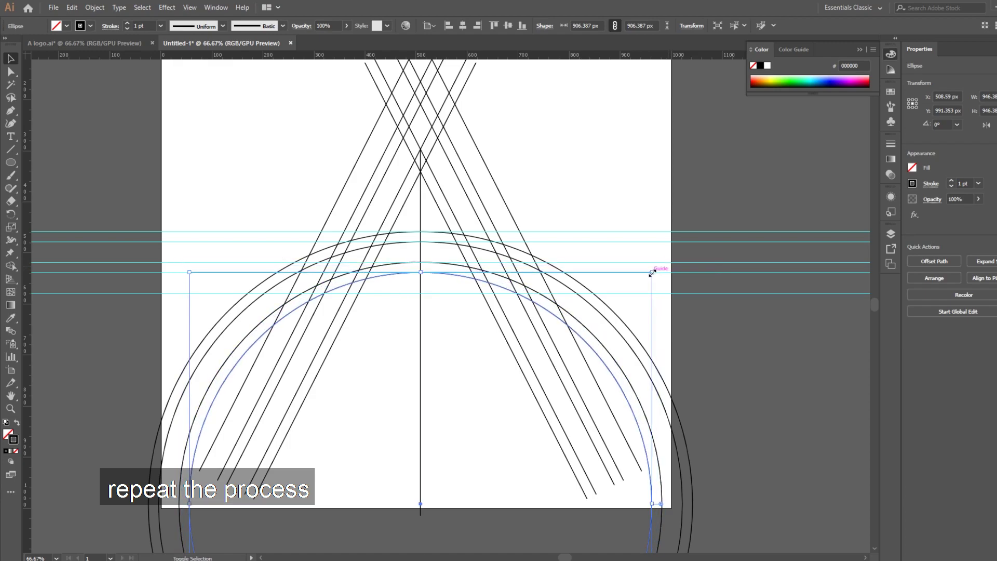
key("ctrl")
left_click_drag(651, 270, 631, 295)
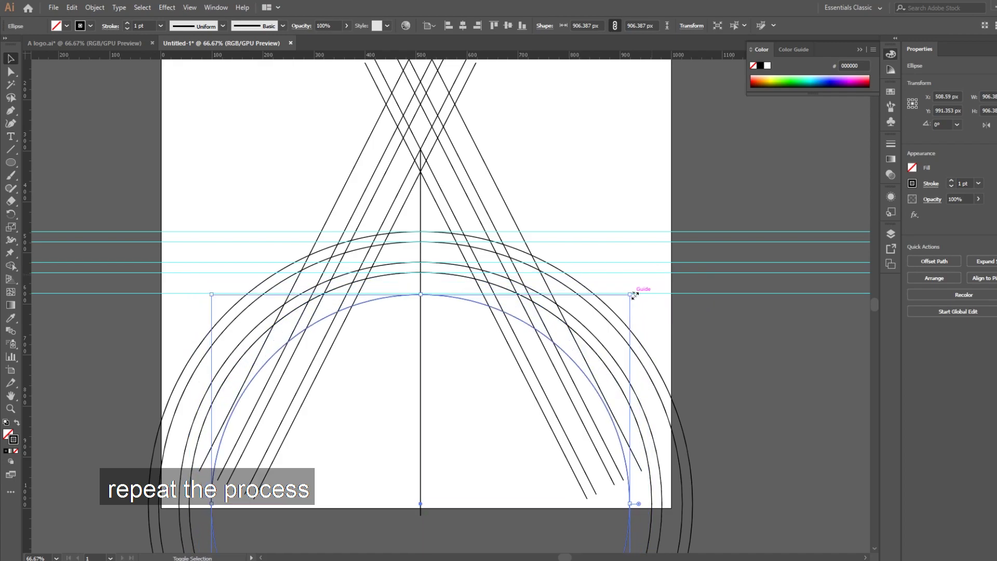
left_click(764, 363)
scroll(765, 362, "down", 2)
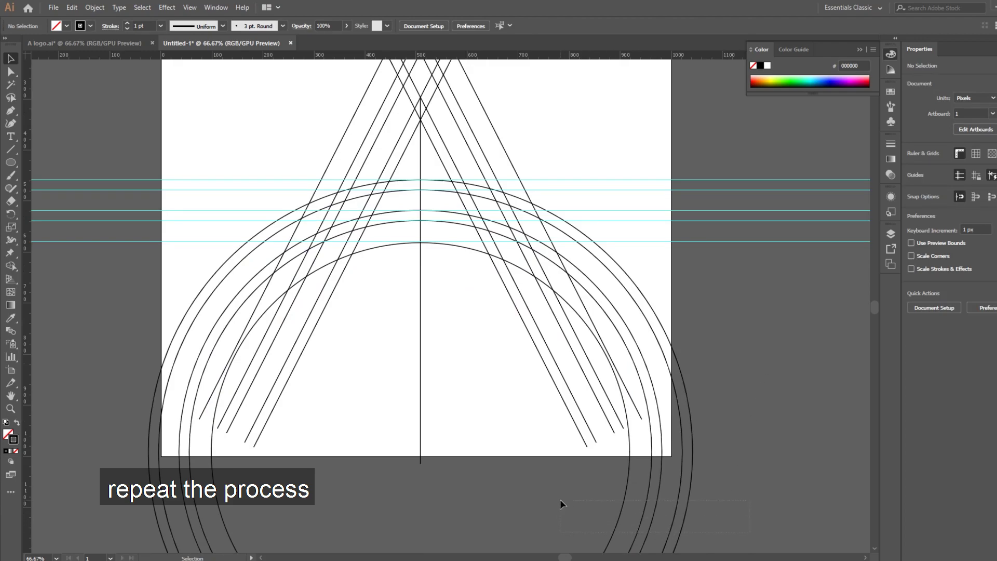
Marquee-select and delete the horizontal guides, then delete the central vertical line.
left_click_drag(560, 500, 628, 457)
left_click(756, 393)
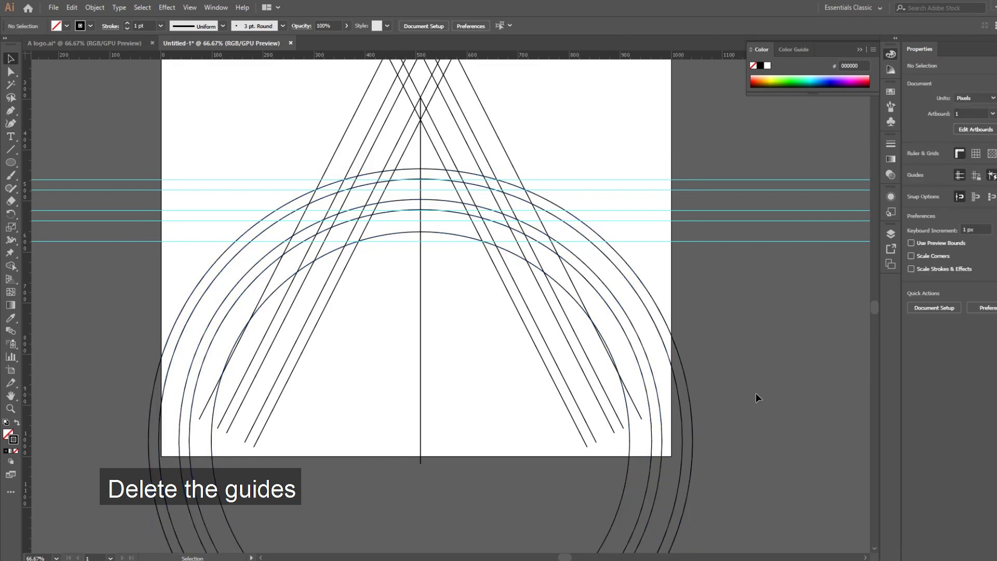
scroll(756, 393, "down", 2)
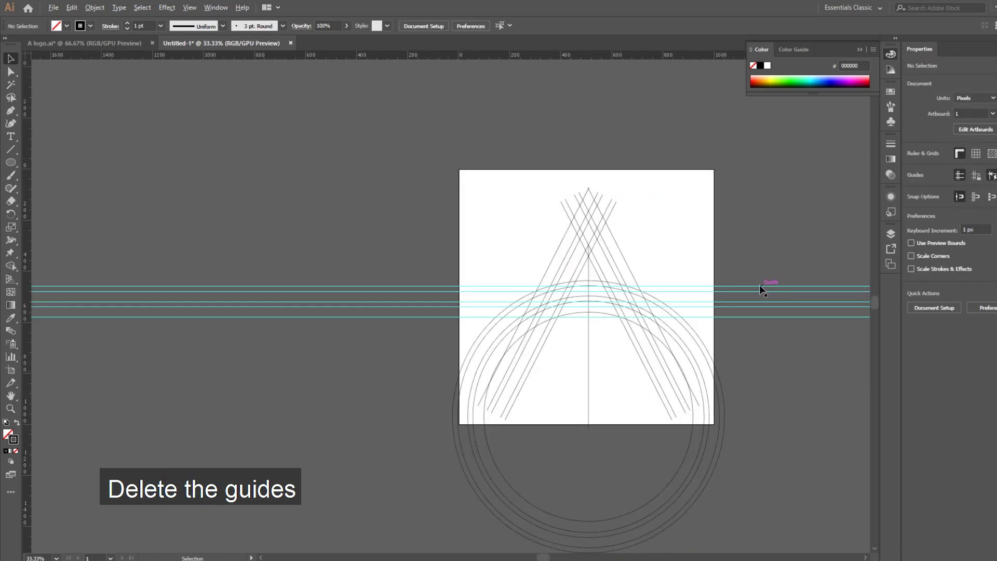
scroll(760, 284, "up", 2)
key("a")
left_click_drag(775, 255, 715, 364)
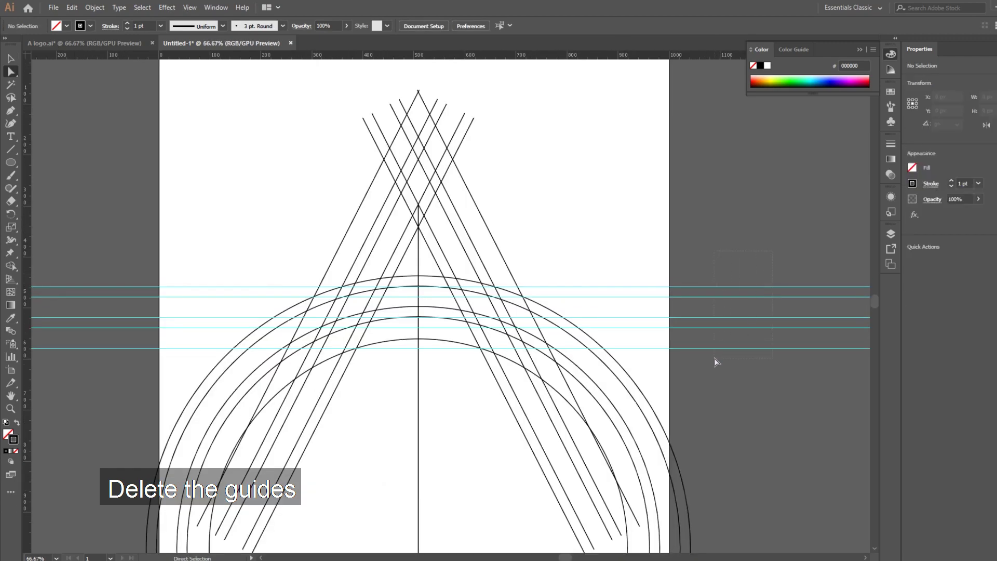
key("Delete")
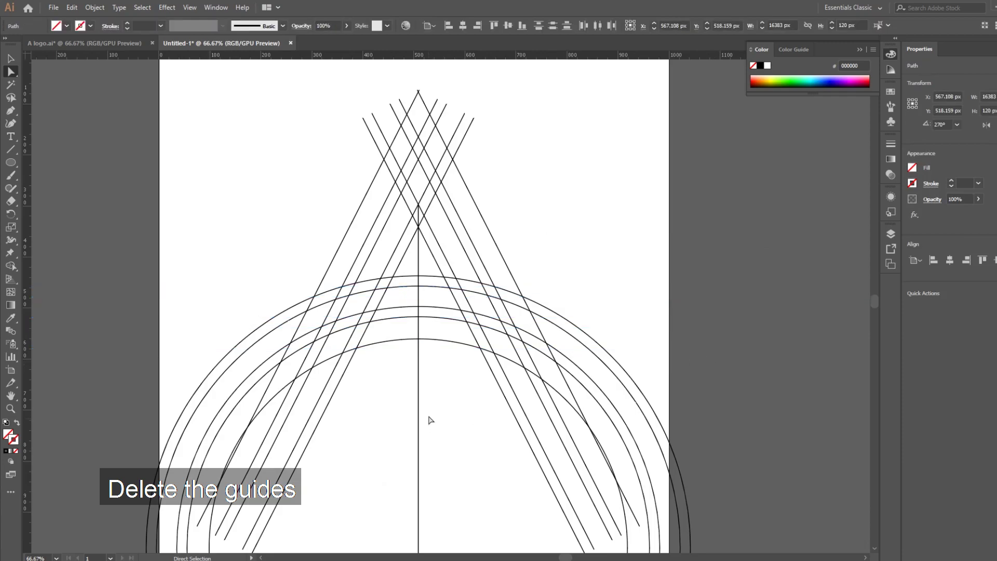
left_click(419, 404)
key("Delete")
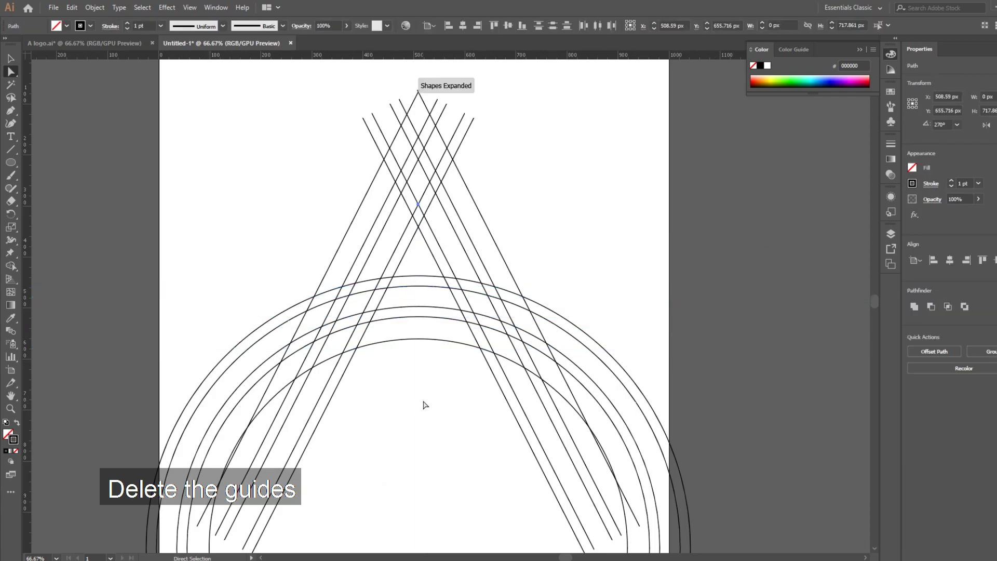
Use Shape Builder to erase regions outside the A's sides, below the bottom arc, and above the apex.
left_click_drag(226, 128, 673, 425)
key("v")
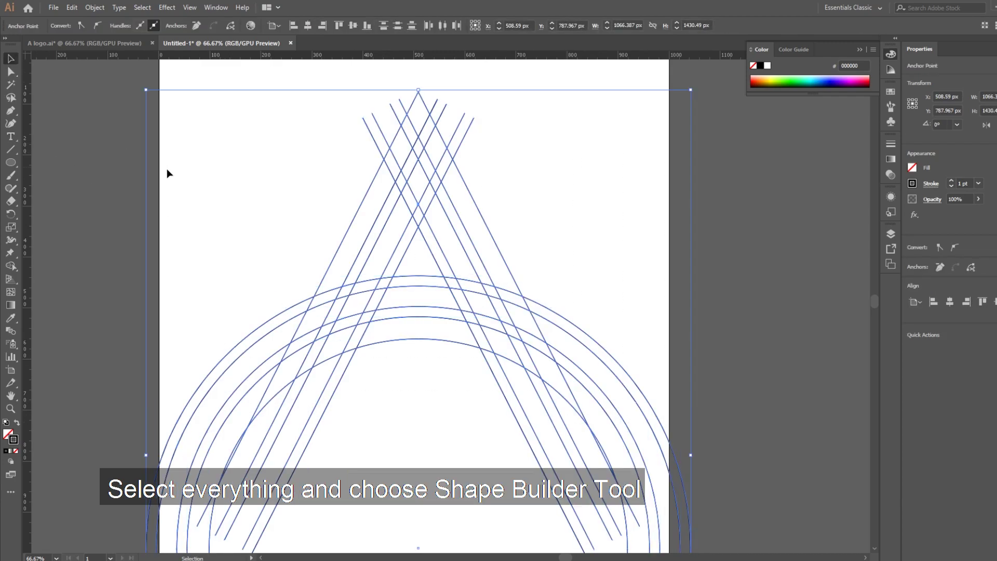
left_click_drag(225, 174, 589, 415)
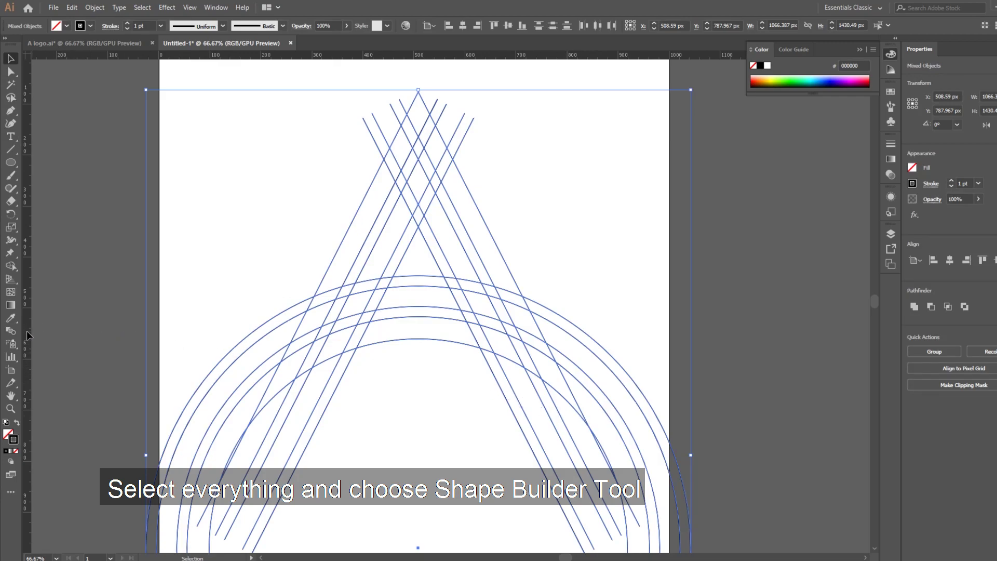
left_click(12, 266)
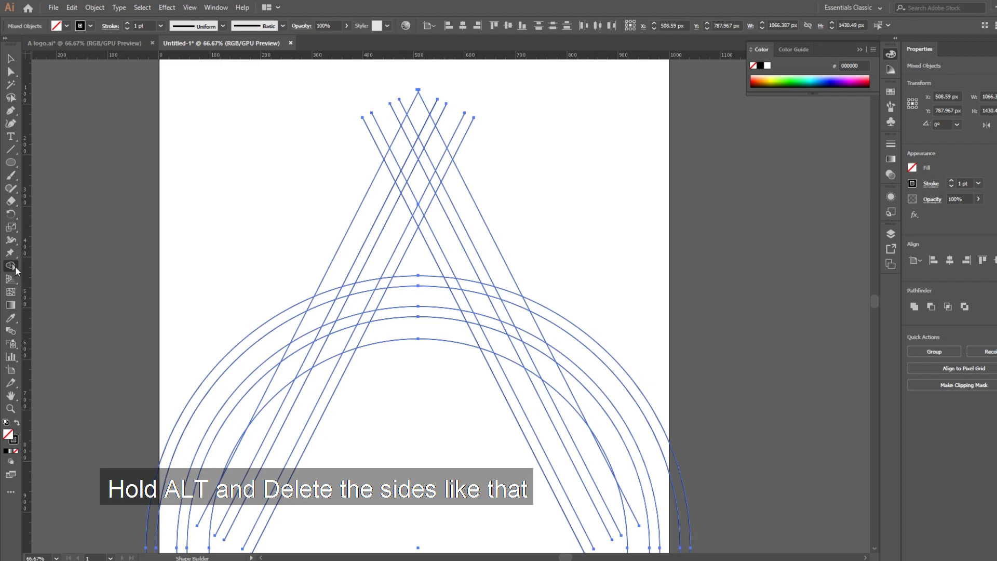
scroll(623, 385, "down", 2)
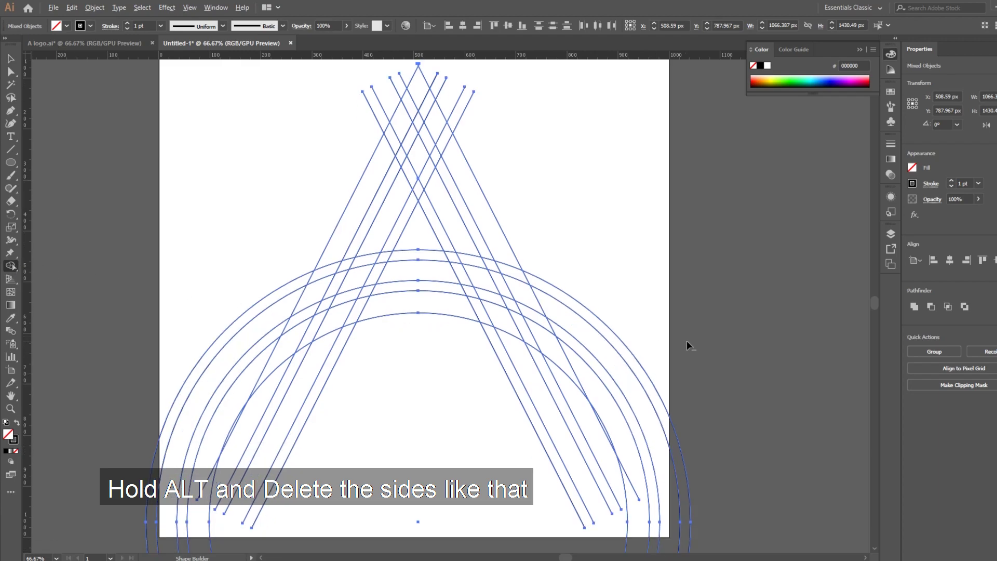
left_click_drag(703, 355, 446, 439)
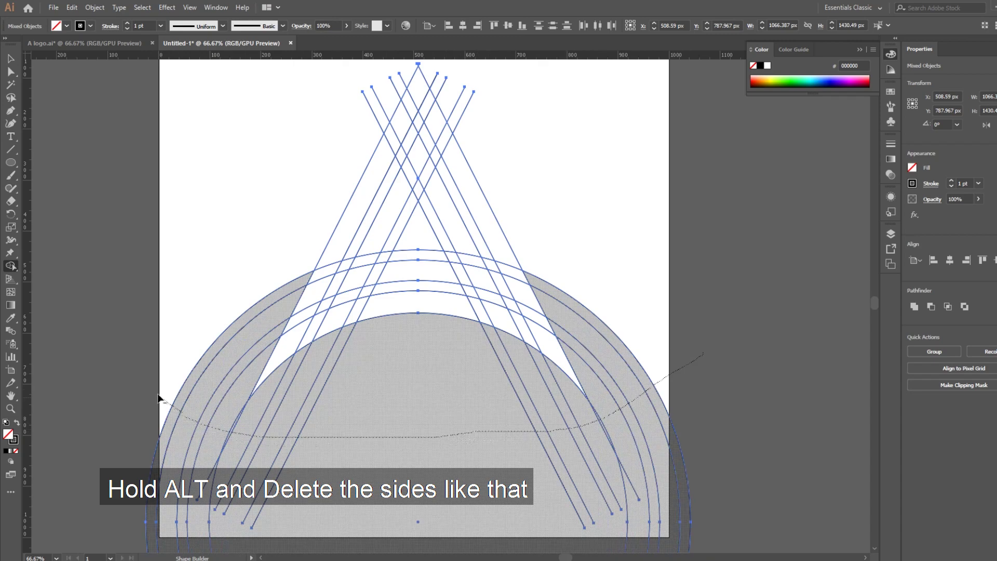
left_click_drag(447, 440, 147, 382)
scroll(154, 391, "down", 2)
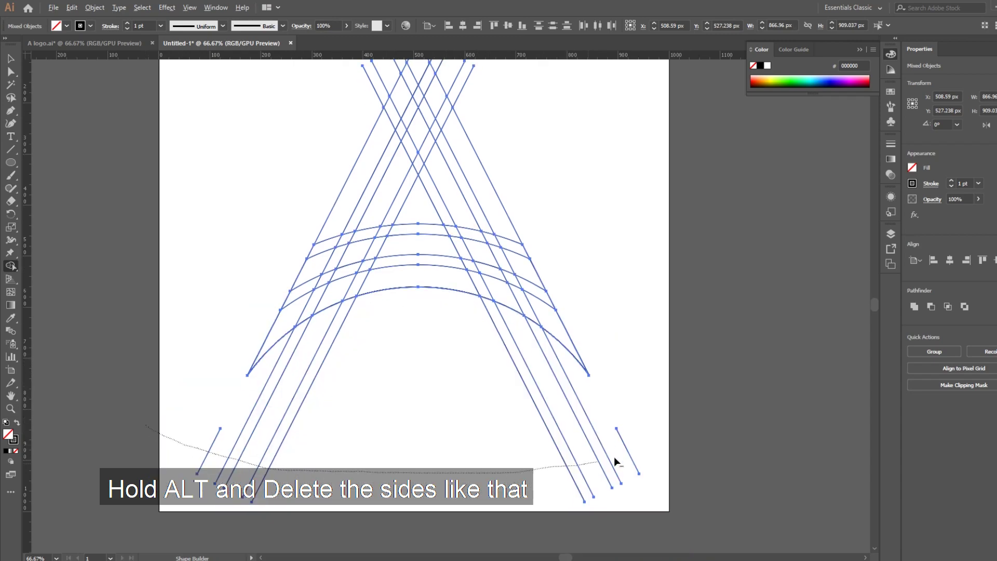
left_click_drag(230, 461, 623, 458)
scroll(619, 434, "up", 3)
scroll(605, 429, "up", 4)
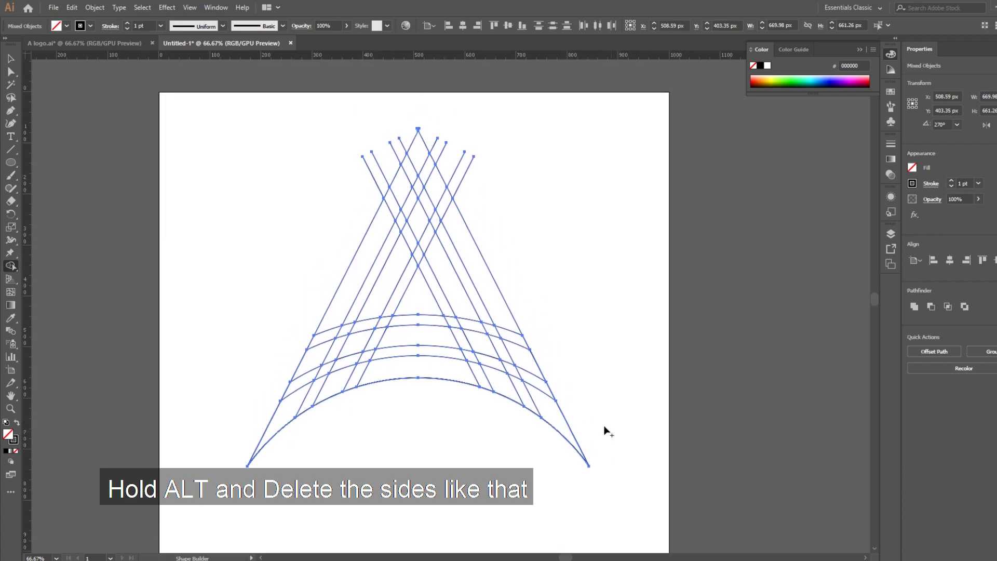
left_click_drag(436, 147, 408, 141)
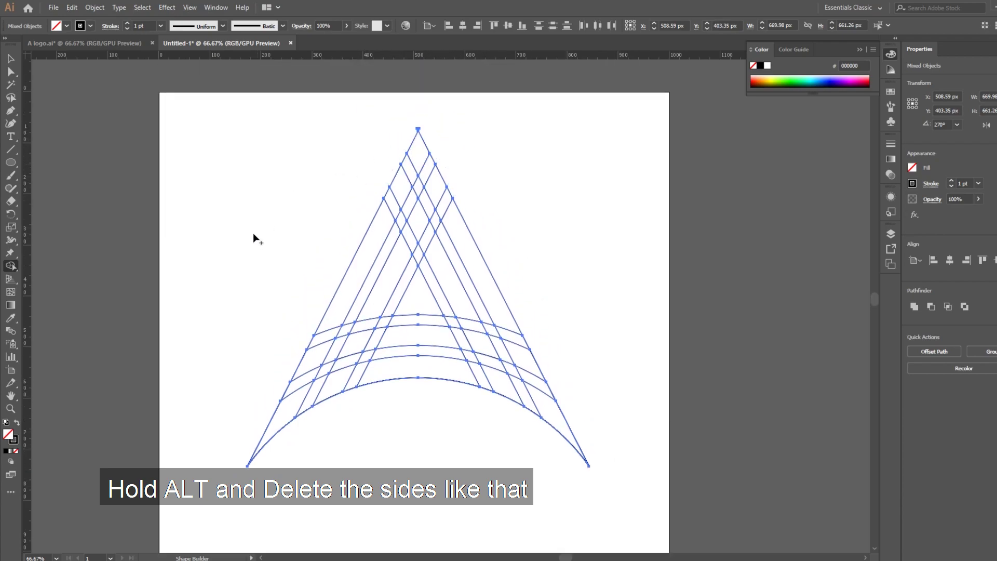
scroll(280, 257, "up", 1)
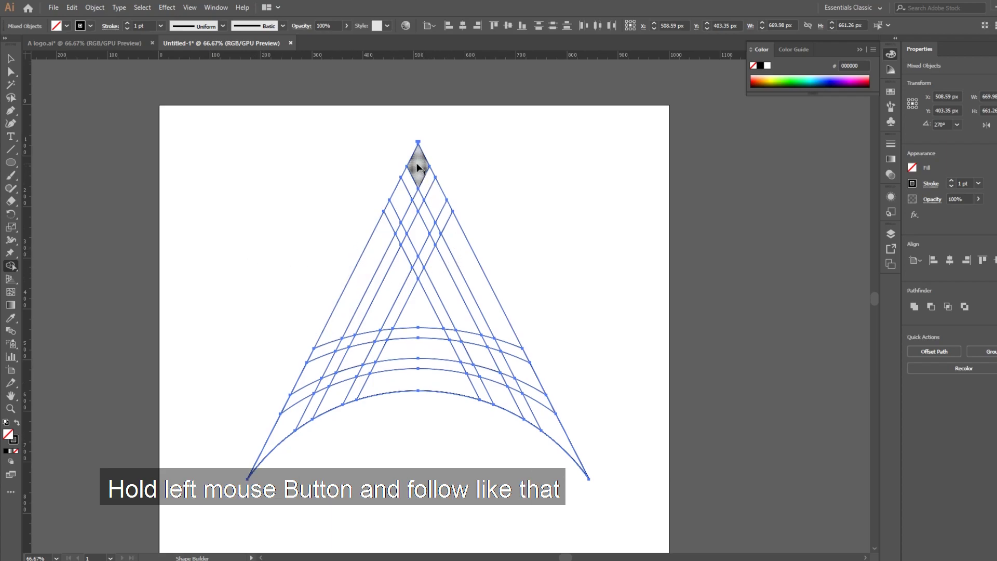
Merge the top diamond, inner right strip and outer left strip into solid bands.
mouse_move(416, 165)
left_mouse_down()
mouse_move(514, 371)
mouse_move(414, 351)
left_mouse_up()
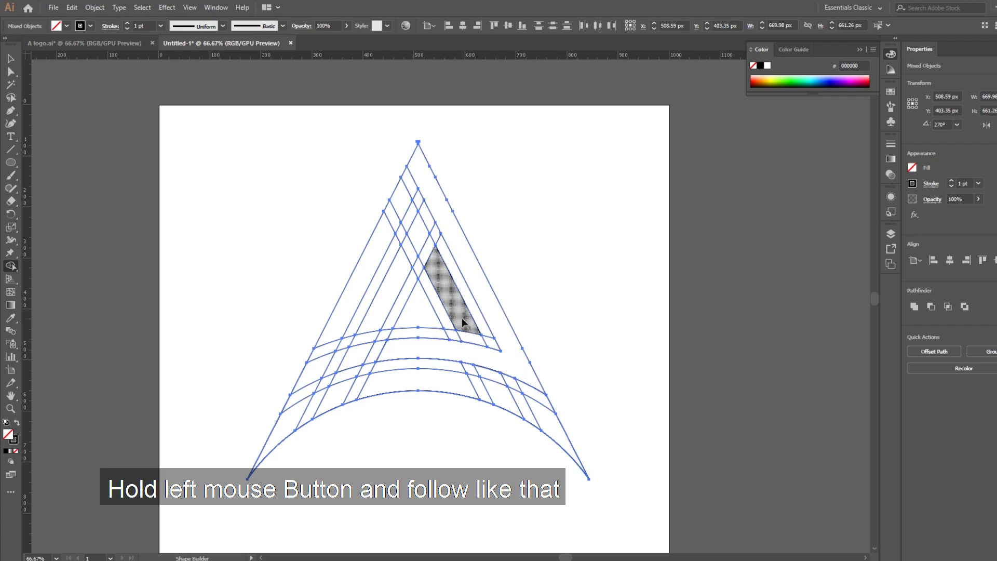
left_click_drag(461, 319, 415, 238)
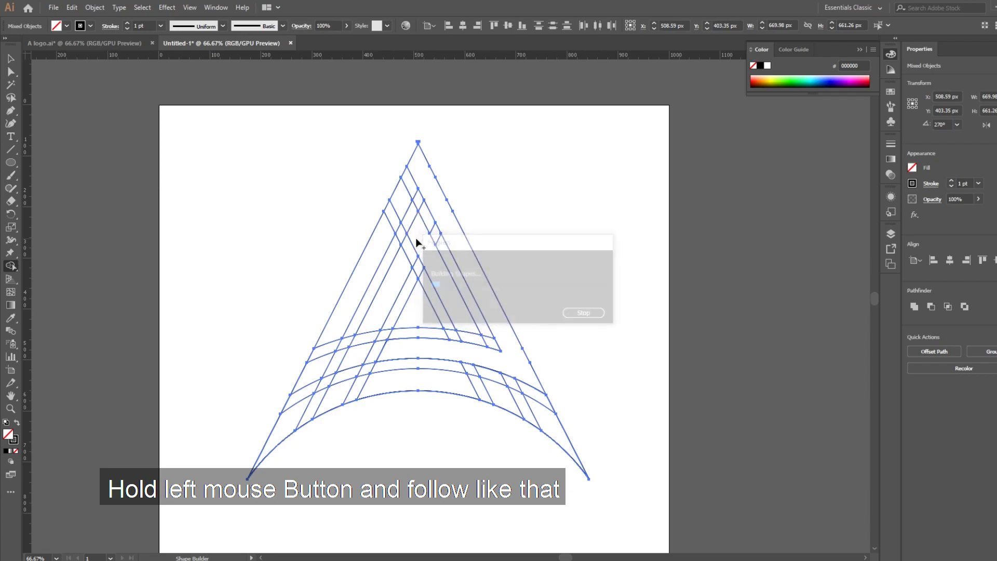
left_click_drag(396, 200, 386, 231)
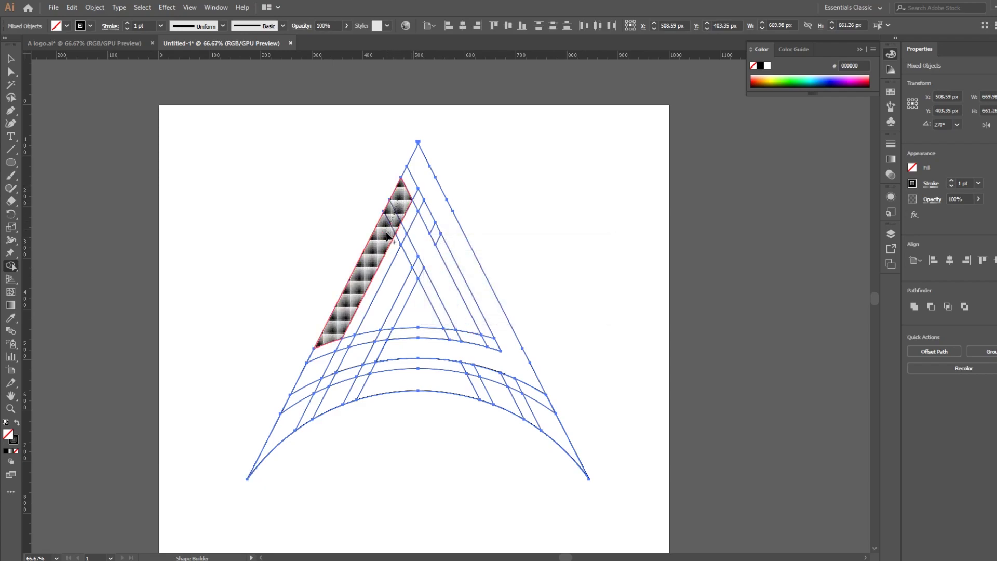
mouse_move(333, 314)
left_mouse_down()
mouse_move(289, 431)
mouse_move(328, 418)
left_mouse_up()
Merge the lower curved strip and curved crossbar strip into bands, removing lower pieces.
mouse_move(538, 416)
left_mouse_down()
mouse_move(445, 389)
mouse_move(342, 390)
left_mouse_up()
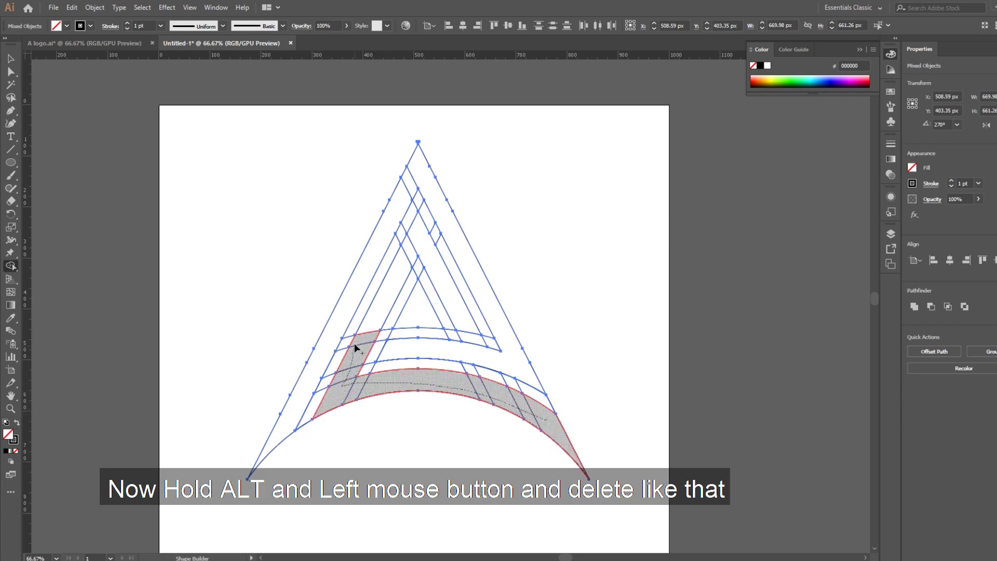
left_click_drag(356, 347, 383, 297)
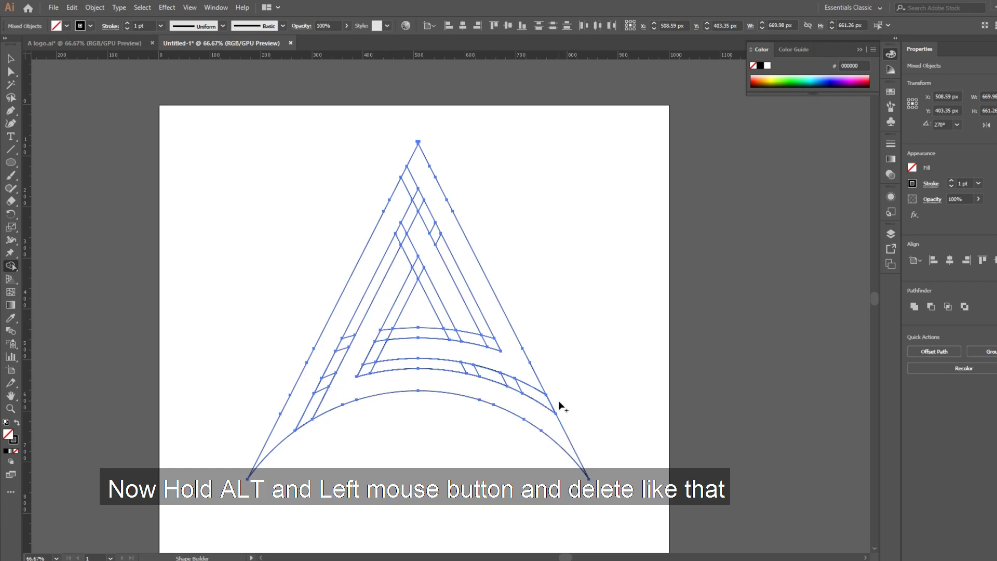
scroll(460, 409, "up", 2, "alt")
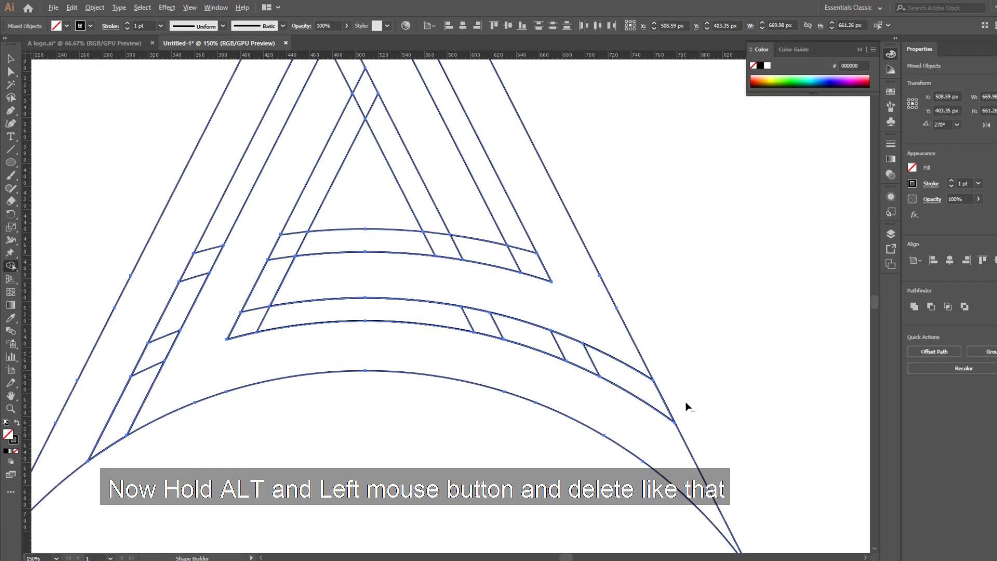
mouse_move(657, 393)
left_mouse_down()
mouse_move(604, 363)
mouse_move(447, 322)
mouse_move(260, 319)
mouse_move(286, 261)
mouse_move(434, 240)
mouse_move(330, 161)
mouse_move(367, 102)
left_mouse_up()
scroll(367, 118, "up", 2)
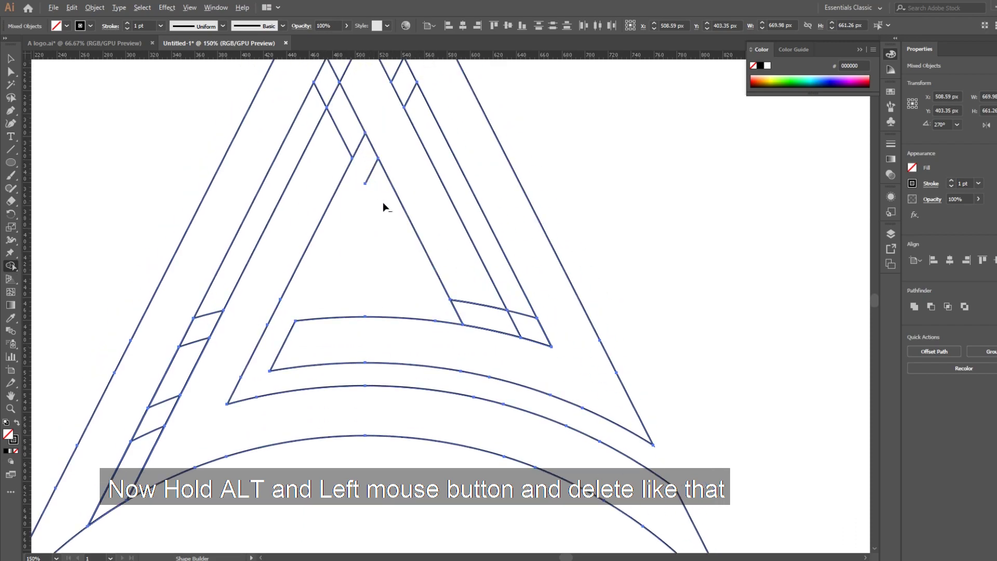
mouse_move(382, 202)
left_mouse_down()
mouse_move(315, 80)
mouse_move(327, 89)
left_mouse_up()
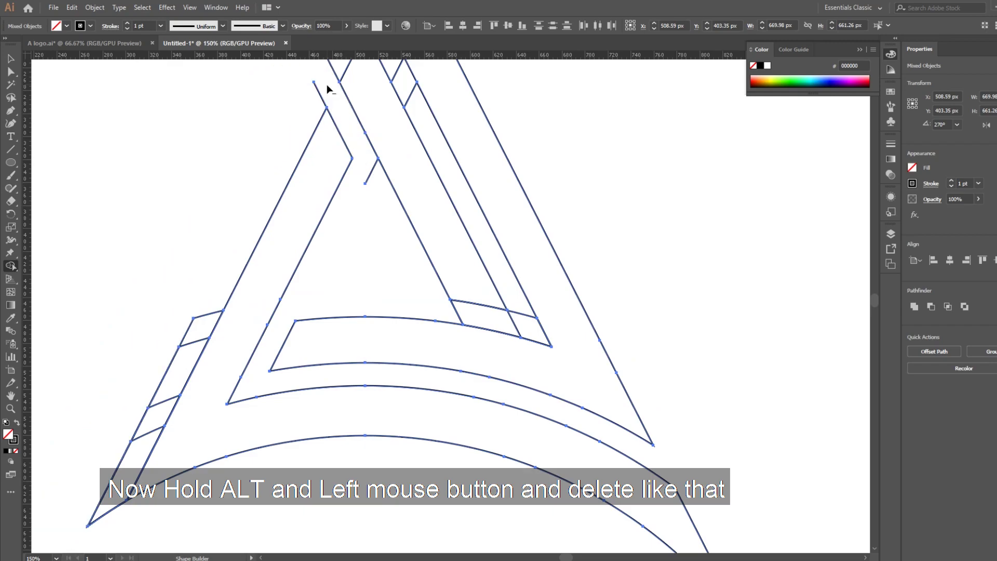
scroll(365, 228, "up", 2)
Delete the small diamond, stray segment, right strip, bottom piece and long left strip.
mouse_move(354, 207)
left_mouse_down()
mouse_move(329, 161)
mouse_move(352, 177)
left_mouse_up()
left_click(371, 236, "alt")
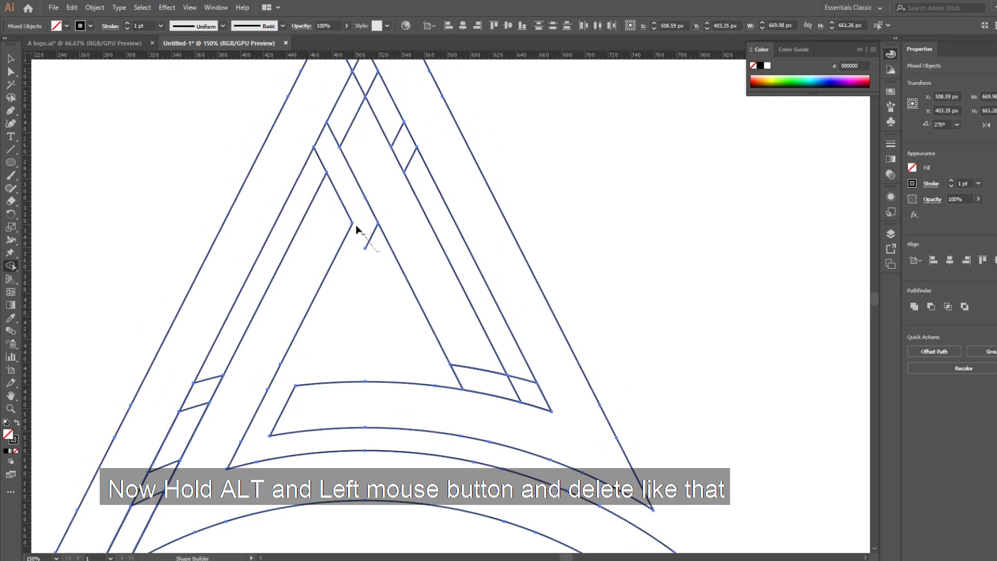
scroll(465, 323, "up", 1)
mouse_move(434, 406)
left_mouse_down()
mouse_move(519, 412)
mouse_move(480, 327)
left_mouse_up()
left_click_drag(435, 236, 350, 69)
left_click_drag(368, 111, 303, 220)
scroll(302, 221, "down", 3)
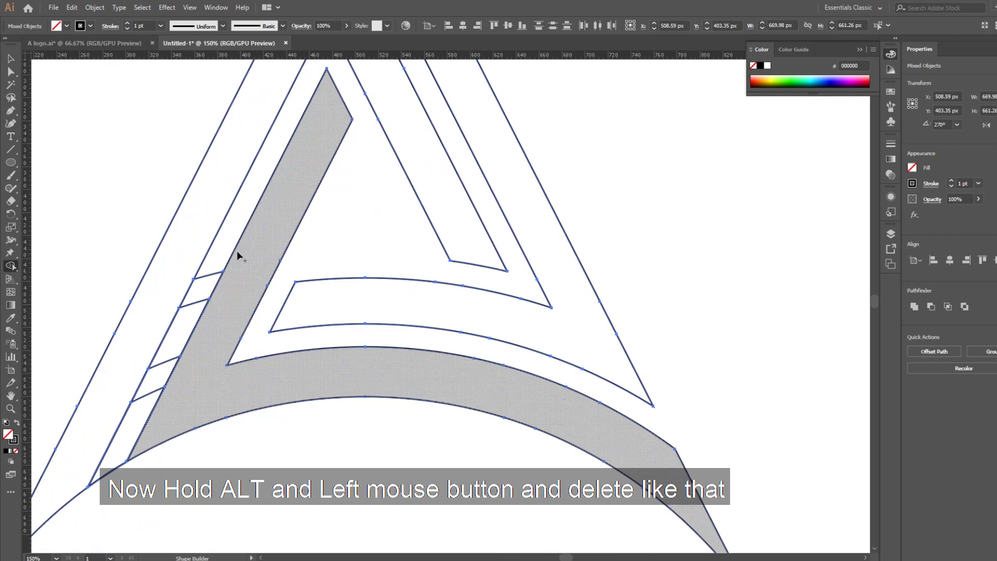
left_click_drag(218, 259, 152, 403)
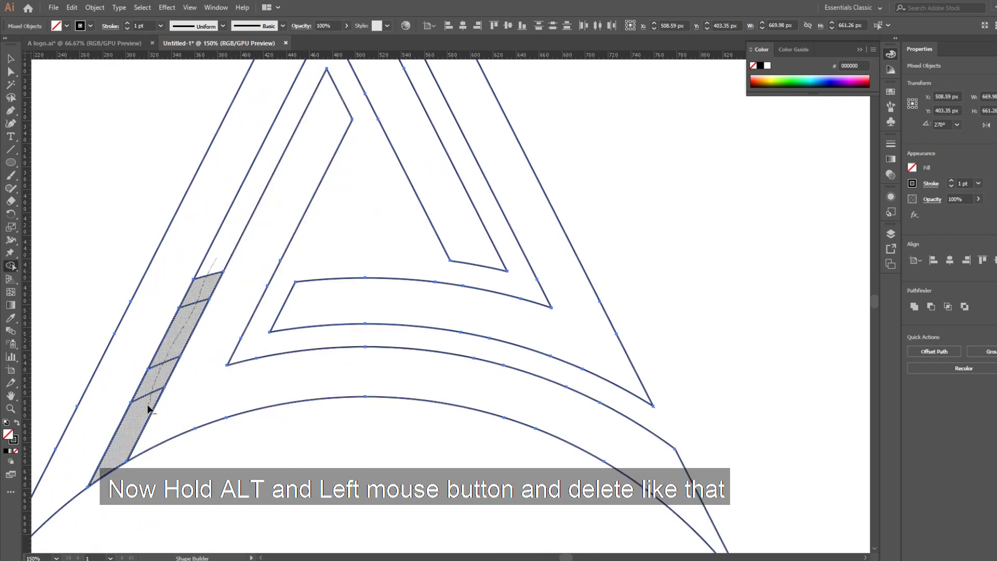
scroll(148, 408, "down", 2)
scroll(216, 434, "down", 1)
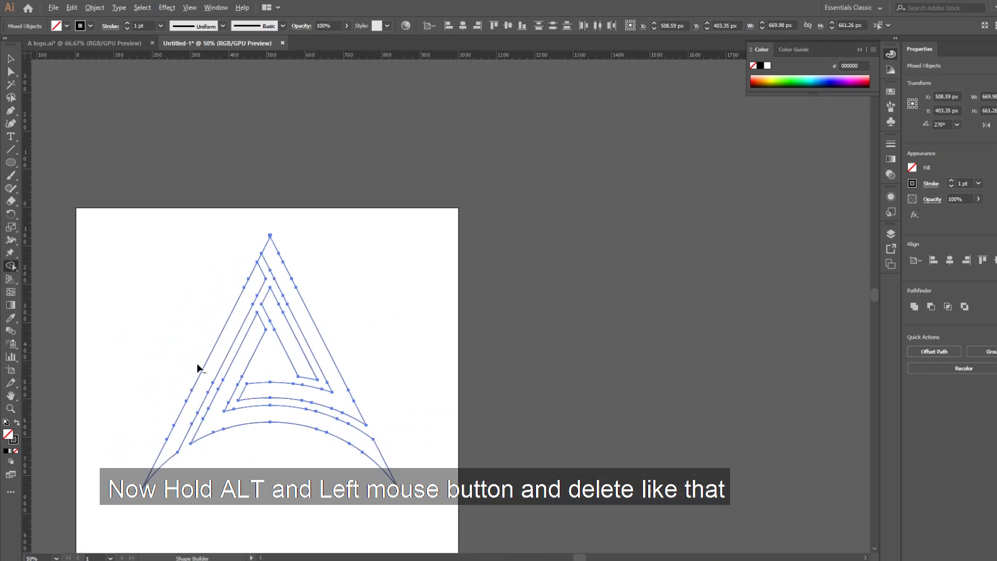
scroll(191, 388, "up", 1)
scroll(143, 486, "up", 1)
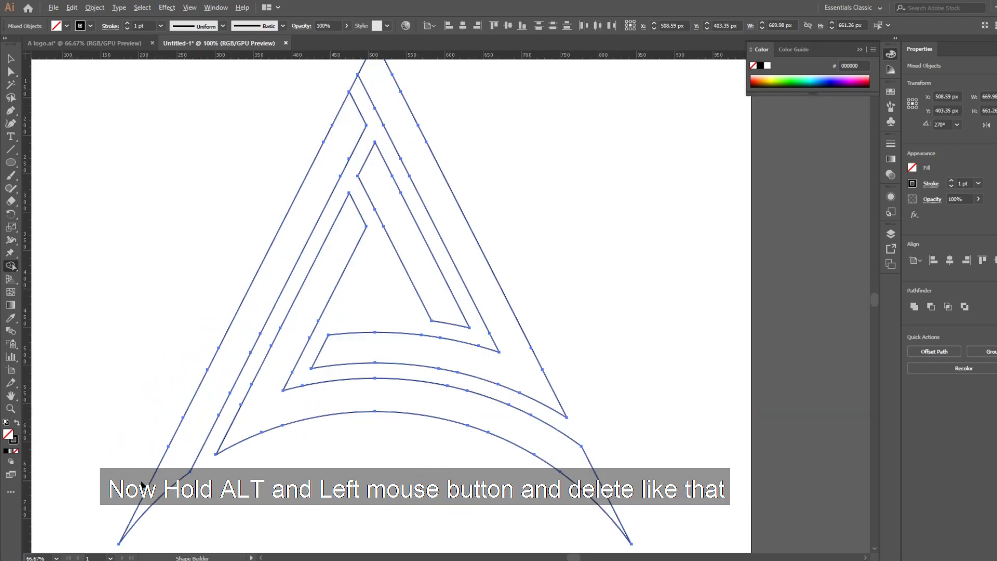
scroll(241, 505, "down", 1)
scroll(315, 280, "up", 4)
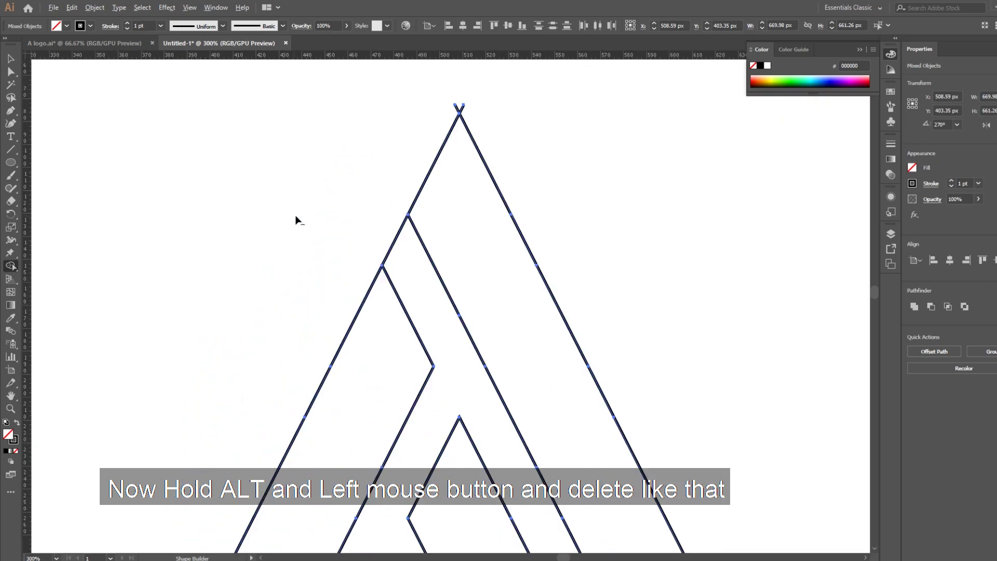
scroll(411, 274, "down", 2)
scroll(428, 359, "up", 1)
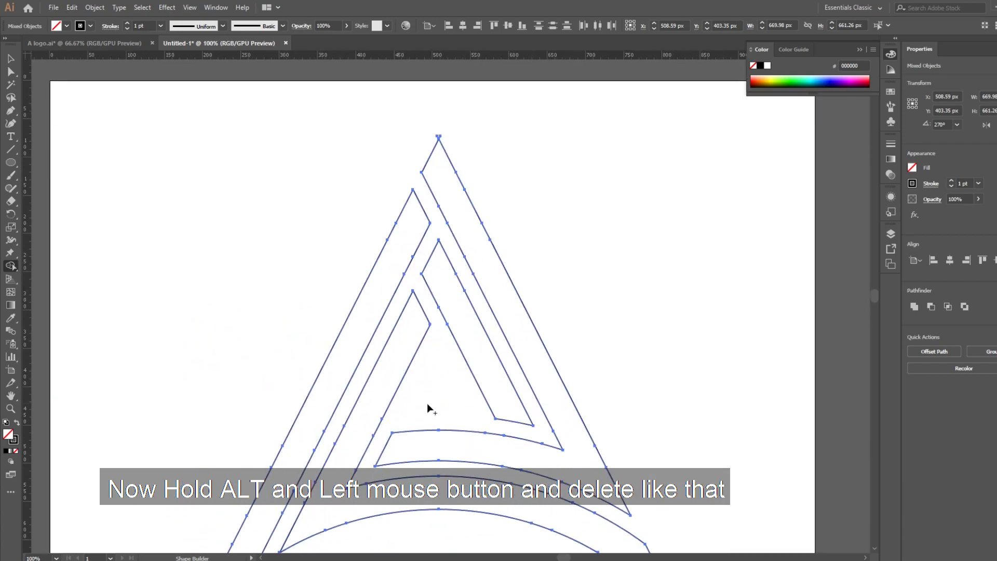
scroll(428, 408, "down", 3)
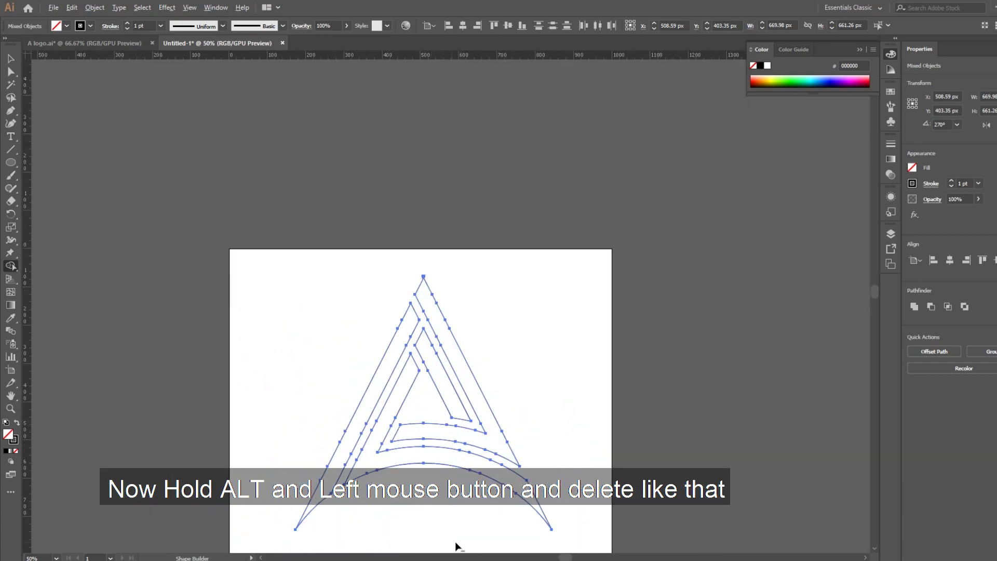
scroll(467, 542, "down", 1)
scroll(487, 550, "up", 1)
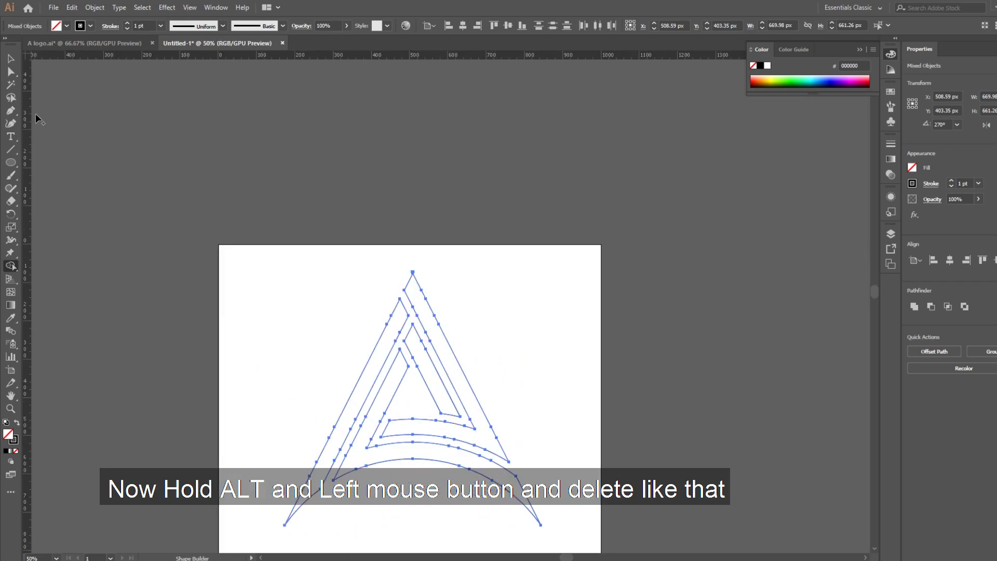
Fill the selected logo pieces with a gradient, editing the stops for a cyan start and navy end.
left_click(9, 59)
scroll(141, 188, "down", 1)
scroll(264, 394, "down", 2)
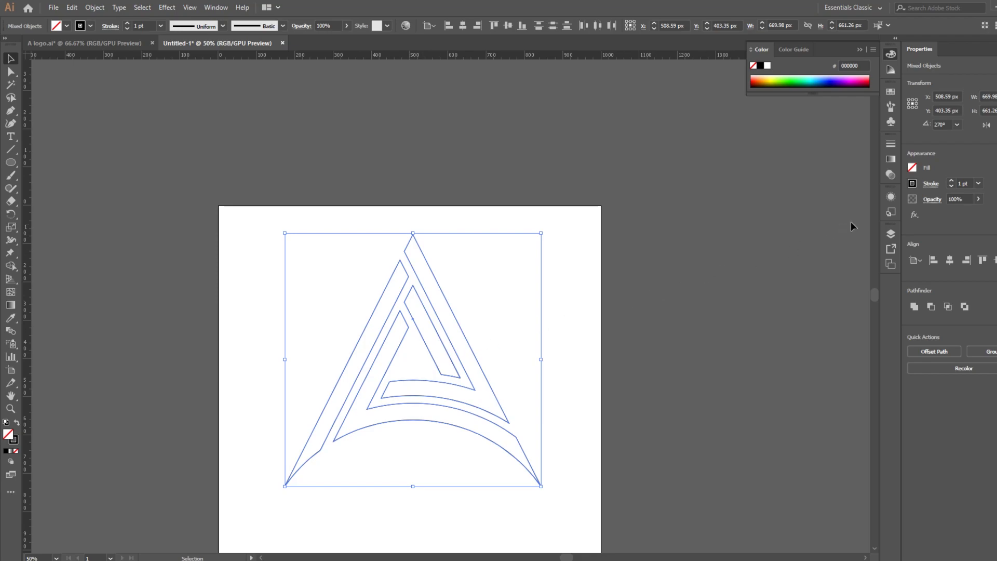
left_click(889, 161)
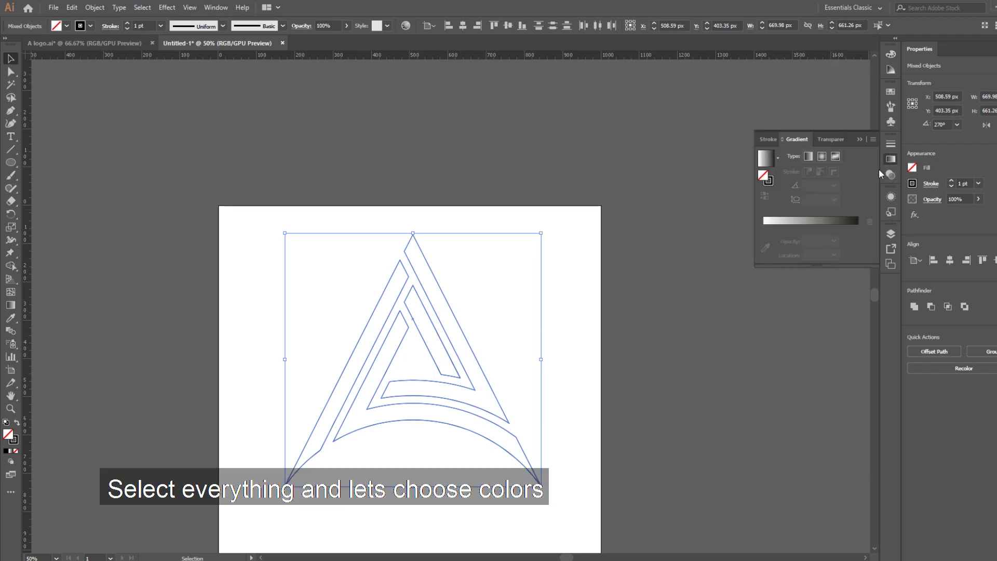
left_click(843, 221)
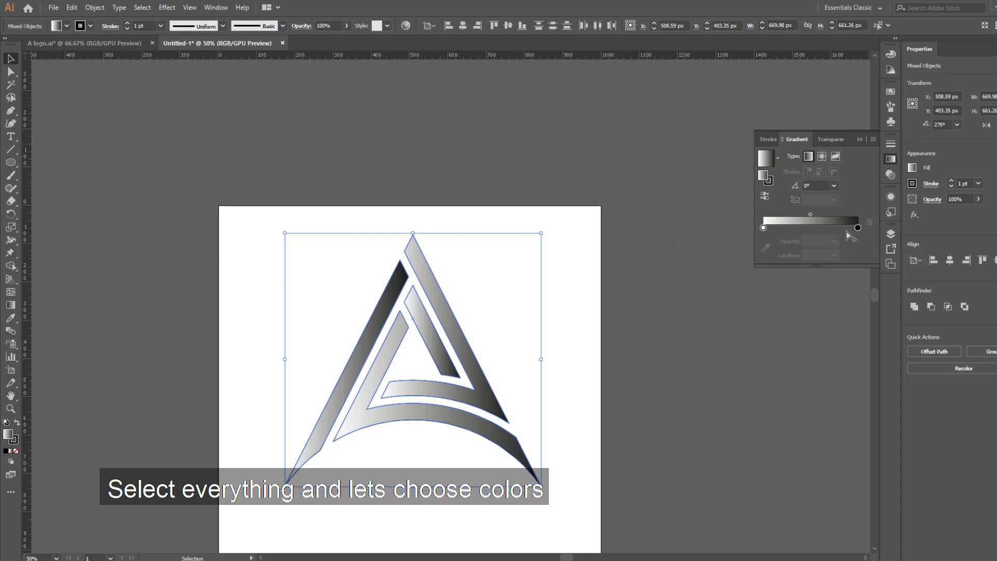
double_click(858, 228)
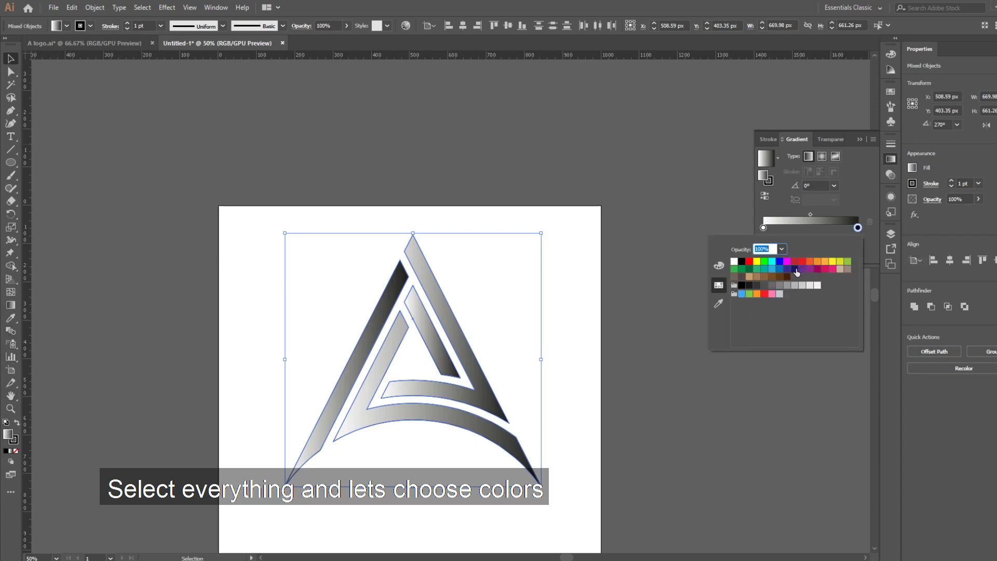
double_click(764, 229)
left_click(770, 267)
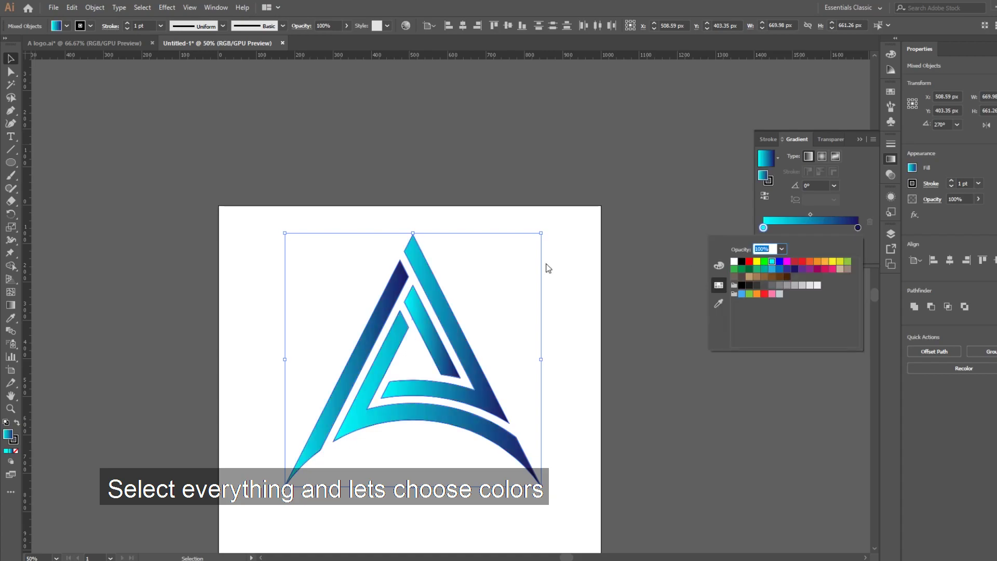
Drag the gradient diagonally from lower left to upper right, then reselect all logo pieces.
left_click(11, 305)
left_click_drag(475, 265, 287, 502)
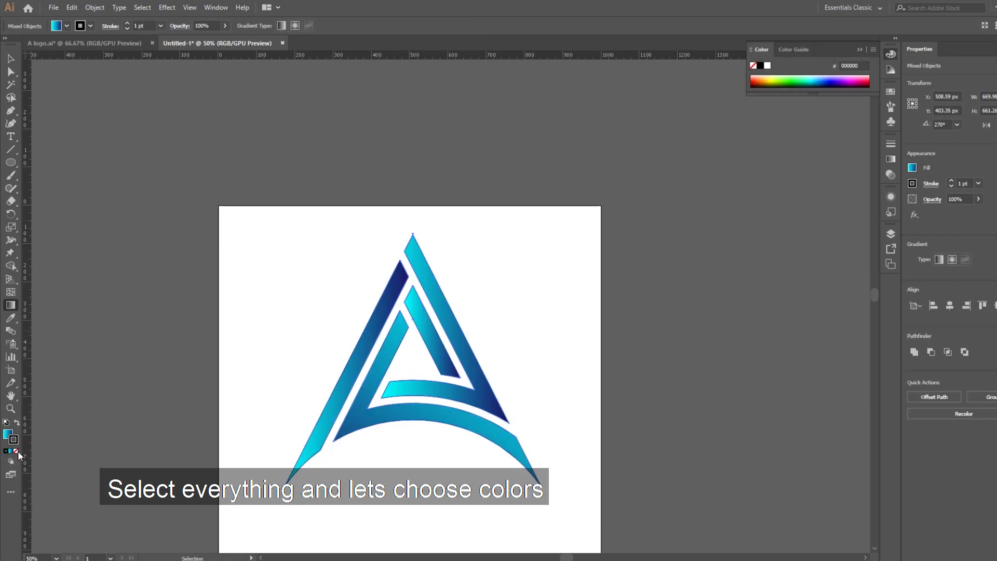
key("ctrl+a")
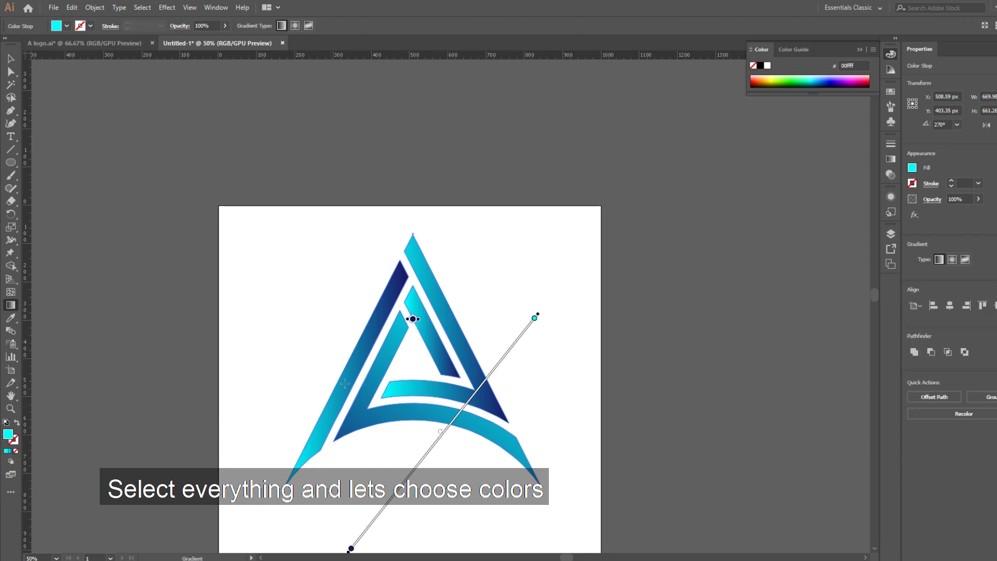
left_click_drag(274, 481, 483, 281)
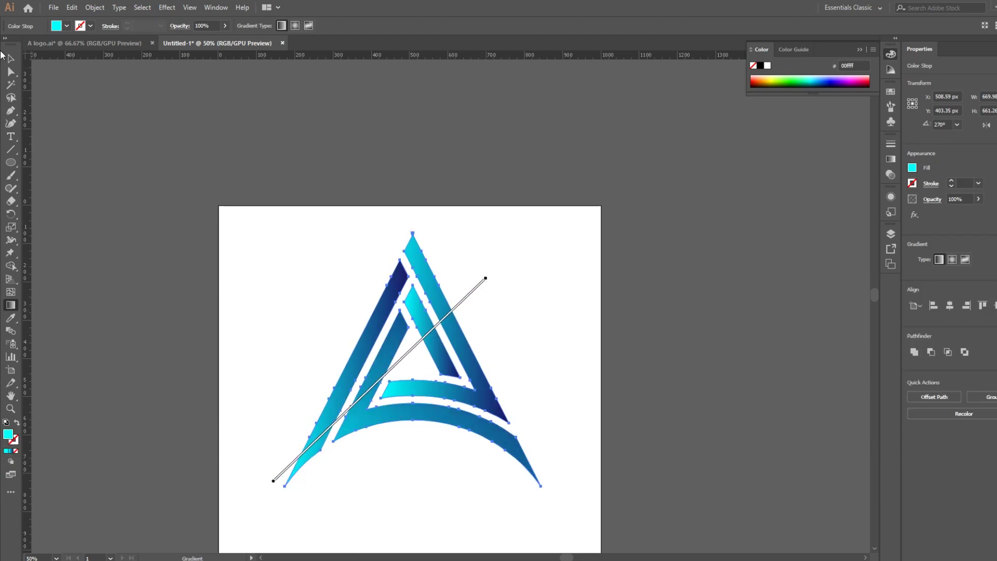
key("v")
left_click(285, 260)
left_click_drag(325, 285, 477, 389)
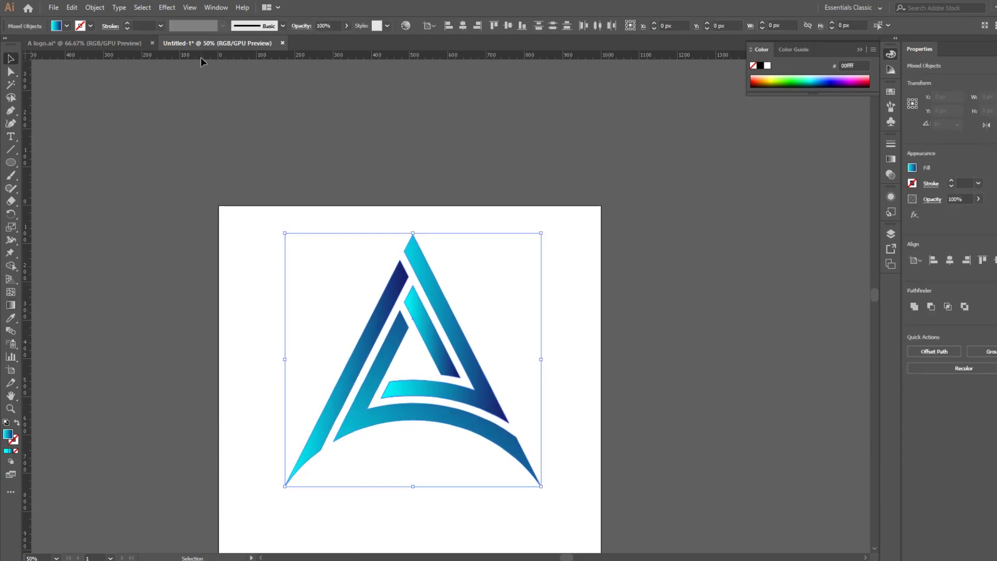
Unite the logo pieces into one shape with the Pathfinder panel.
left_click(216, 8)
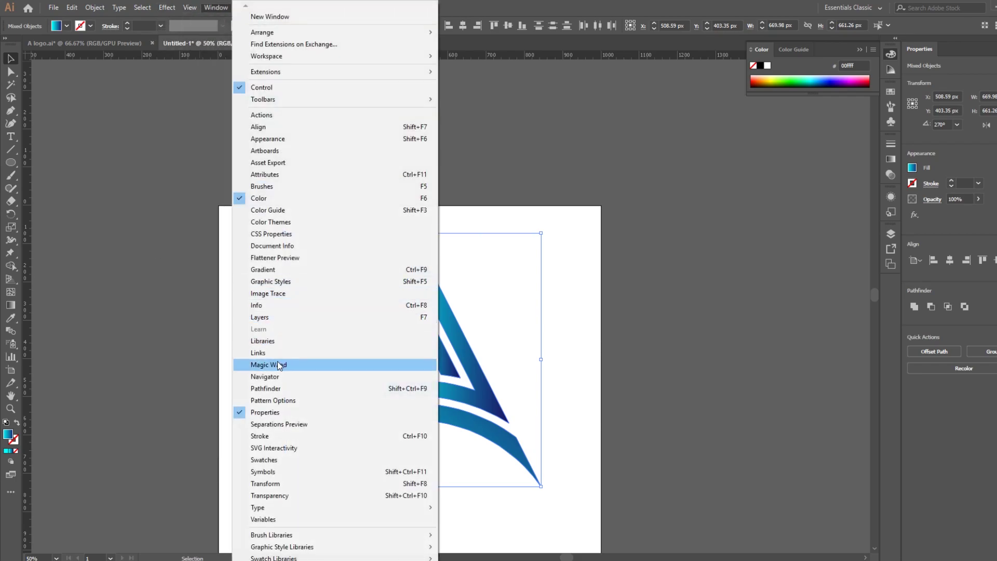
left_click(312, 387)
left_click(31, 204)
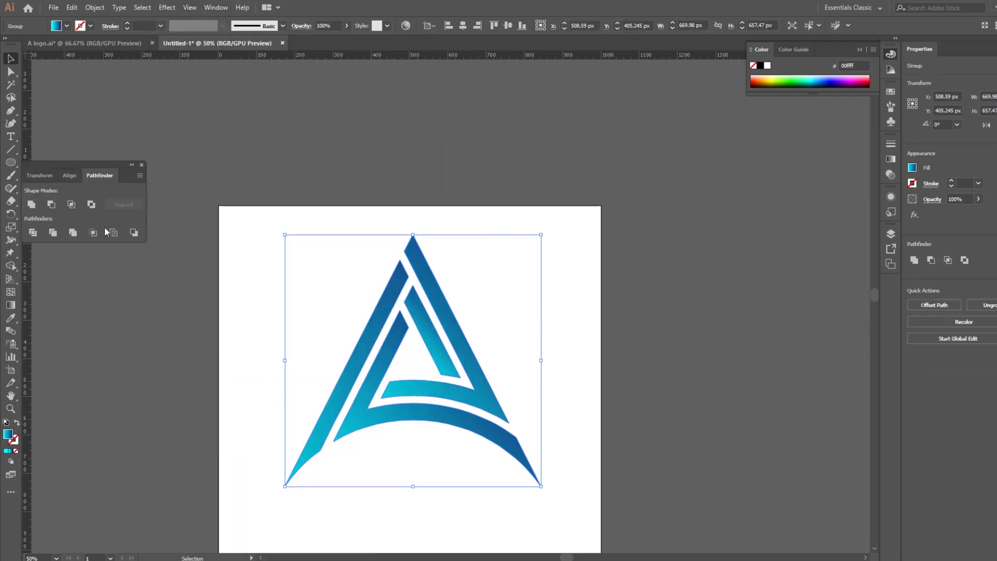
Run a linear gradient from the apex to the bottom left, then deselect and zoom in.
left_click(10, 306)
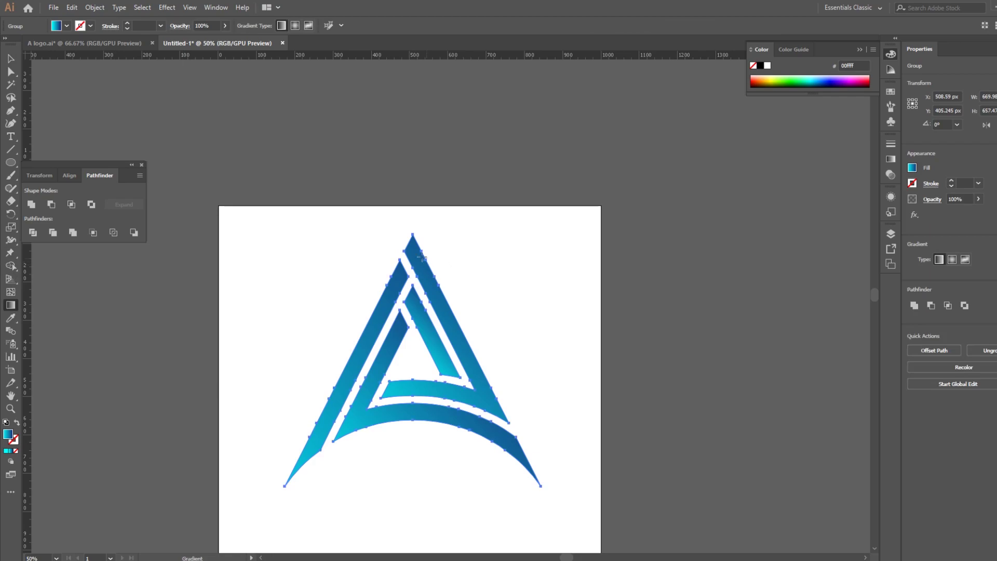
left_click_drag(419, 254, 293, 475)
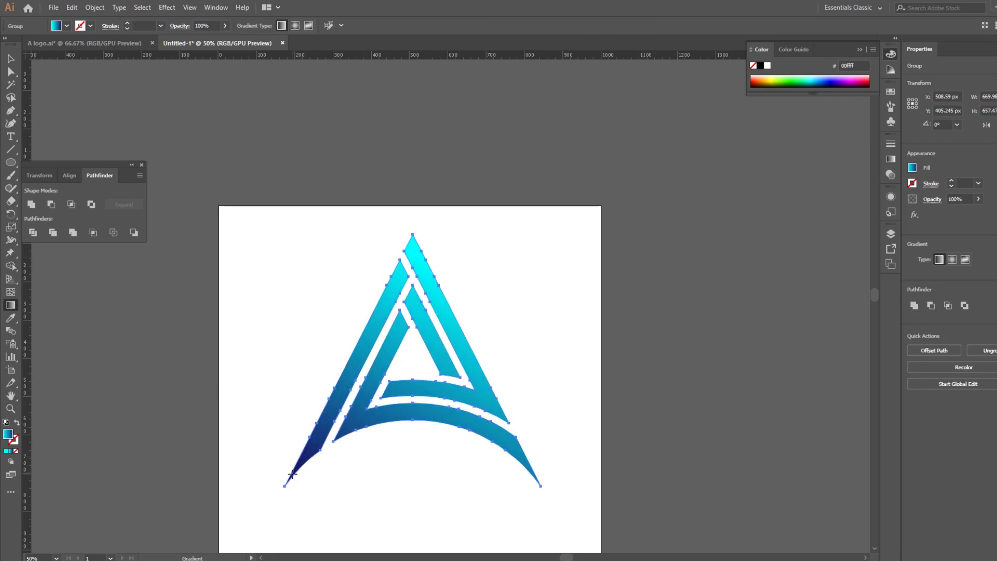
left_click(890, 156)
left_click(822, 156)
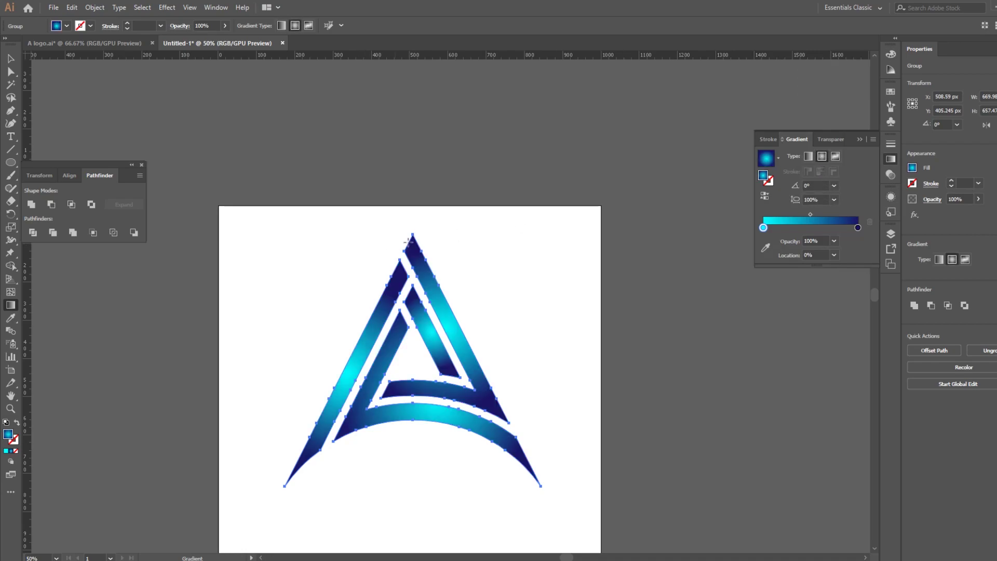
left_click_drag(410, 240, 311, 443)
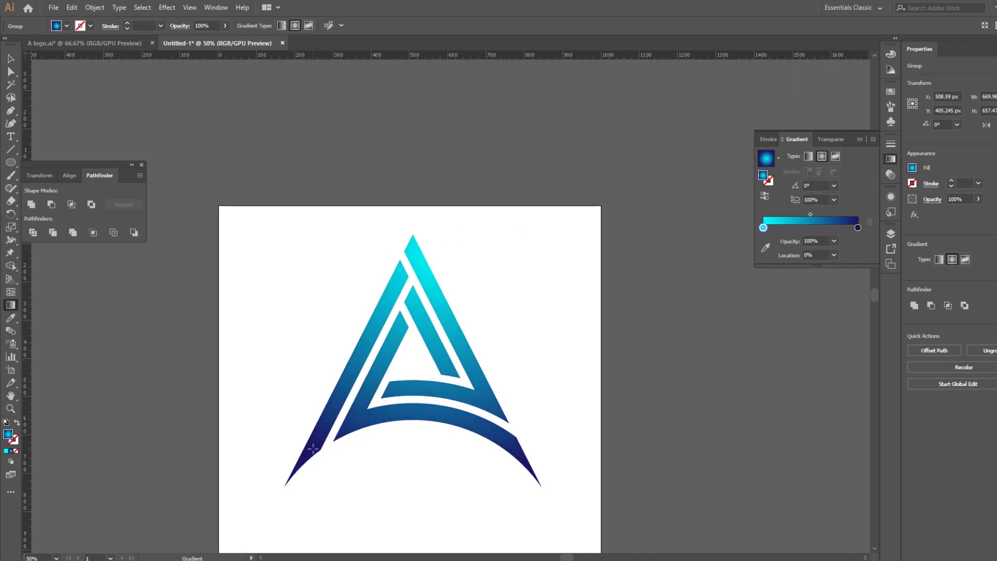
key("a")
left_click(273, 361)
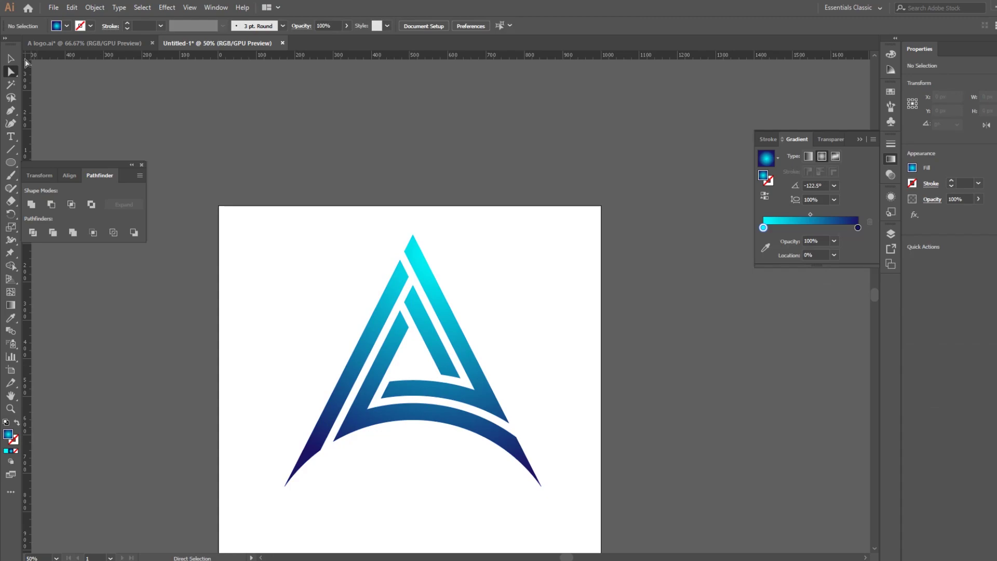
left_click(16, 53)
scroll(296, 278, "down", 2)
key("ctrl+equal")
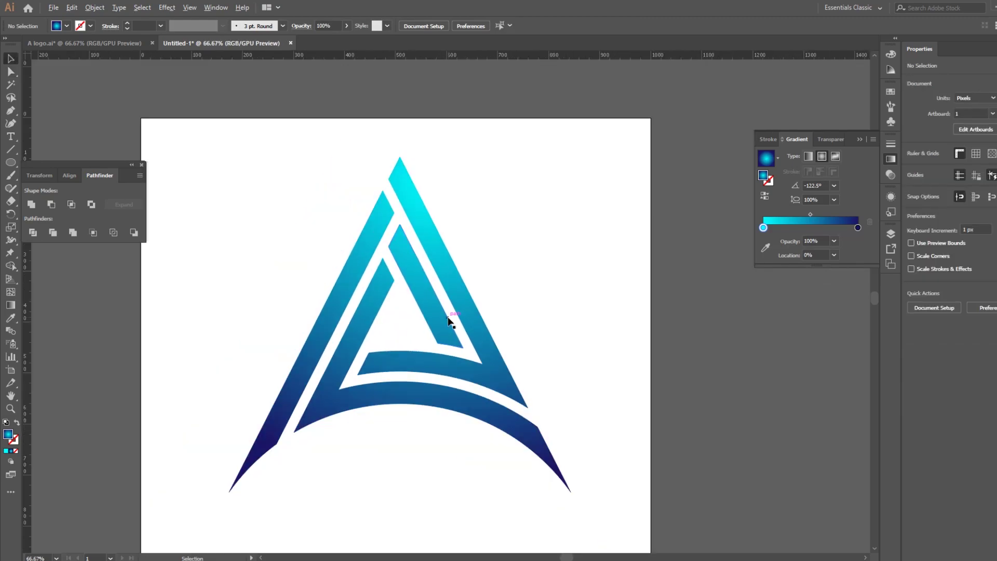